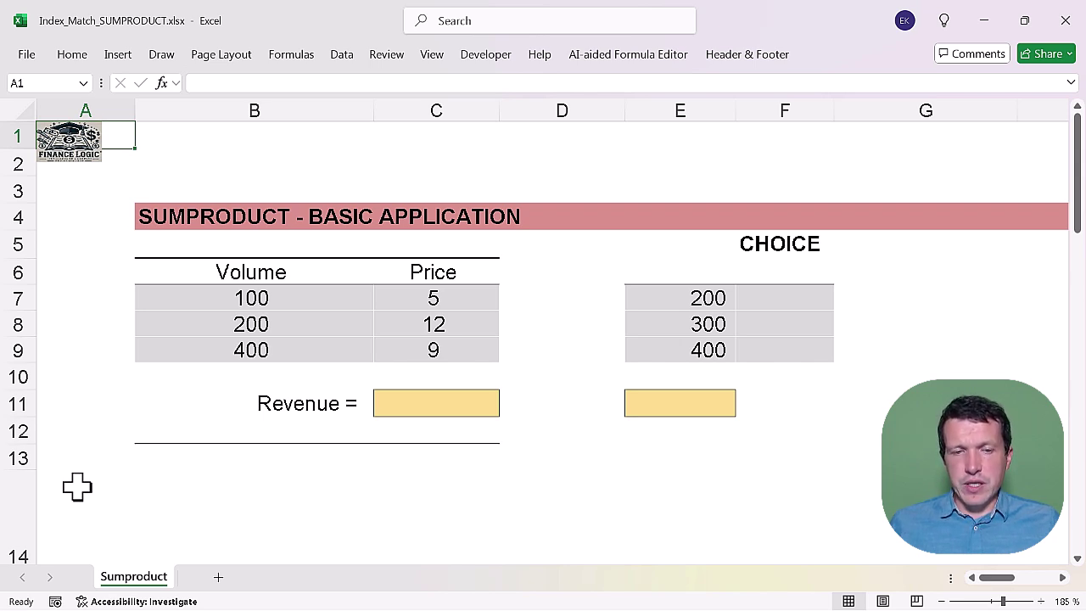
Calculate the revenue in C11 from the Volume and Price columns with =SUMPRODUCT(B7:B9;C7:C9).
click(412, 405)
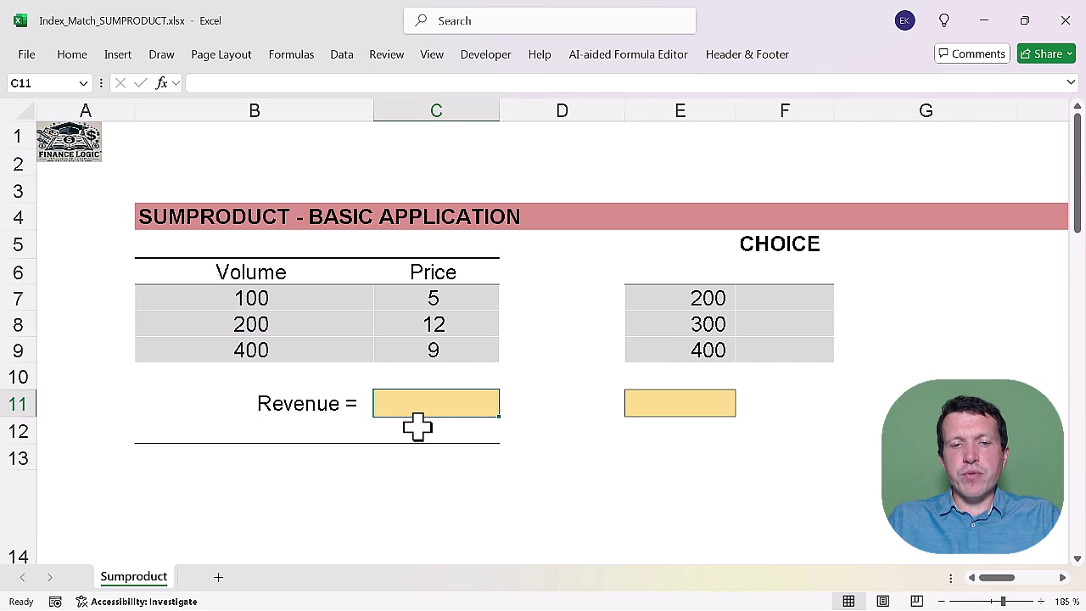
click(418, 426)
drag(253, 297, 251, 342)
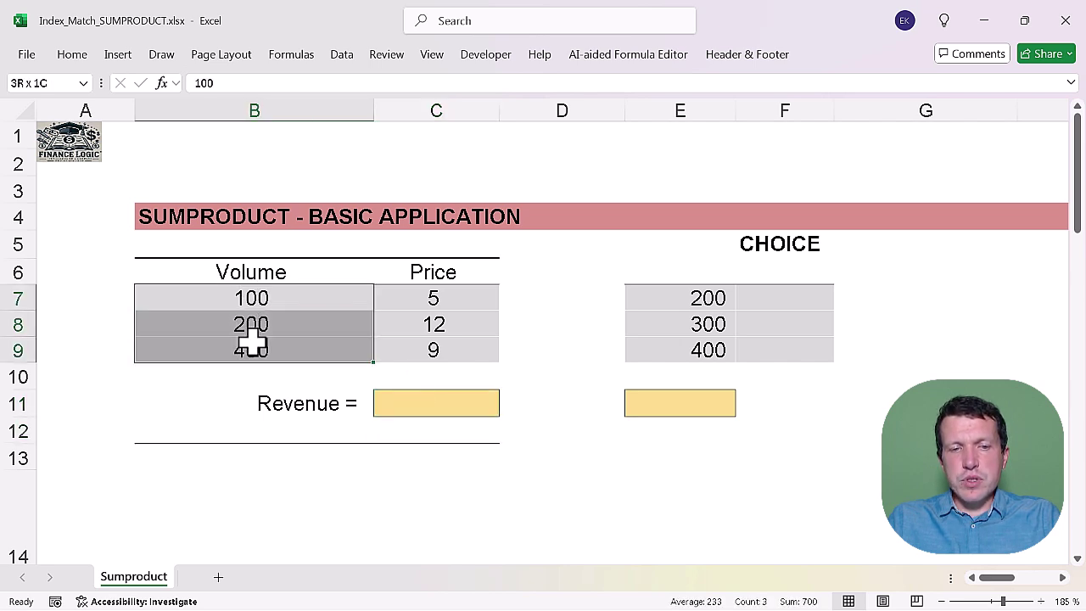
drag(416, 297, 437, 357)
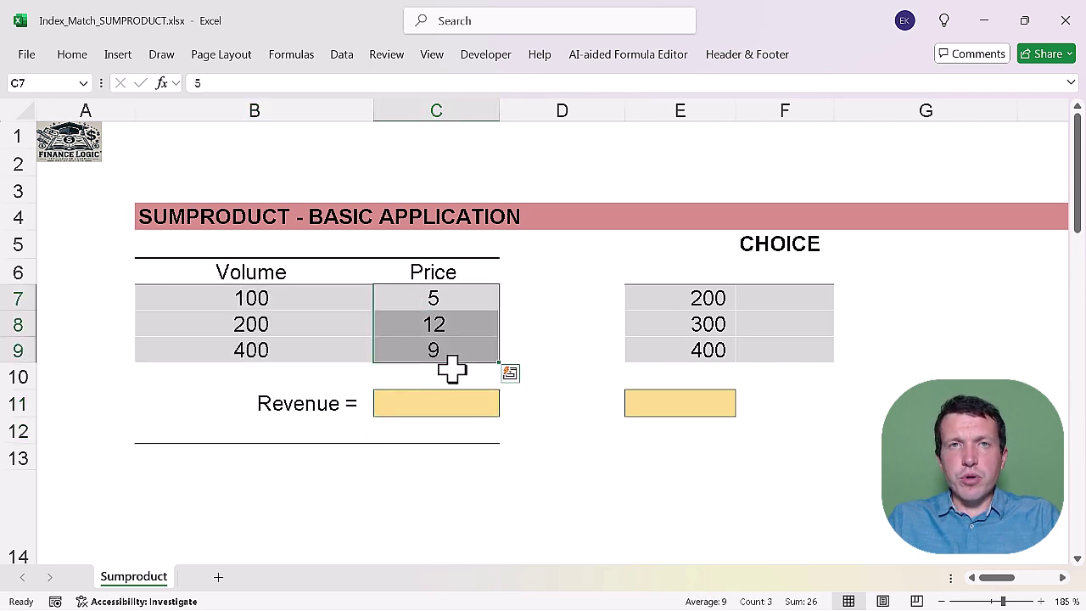
click(450, 405)
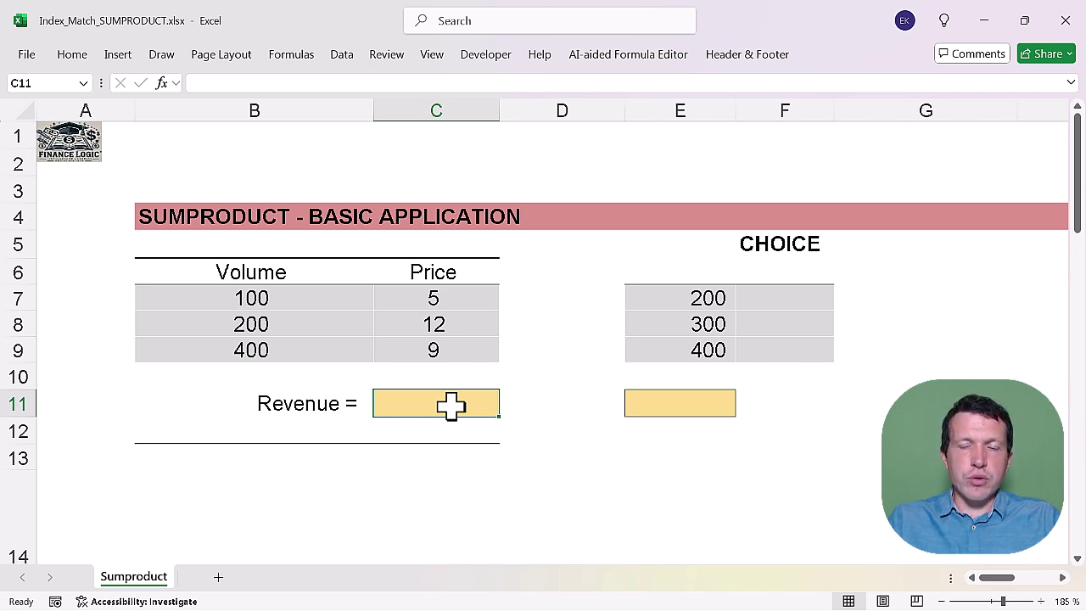
text(=sumproduct()
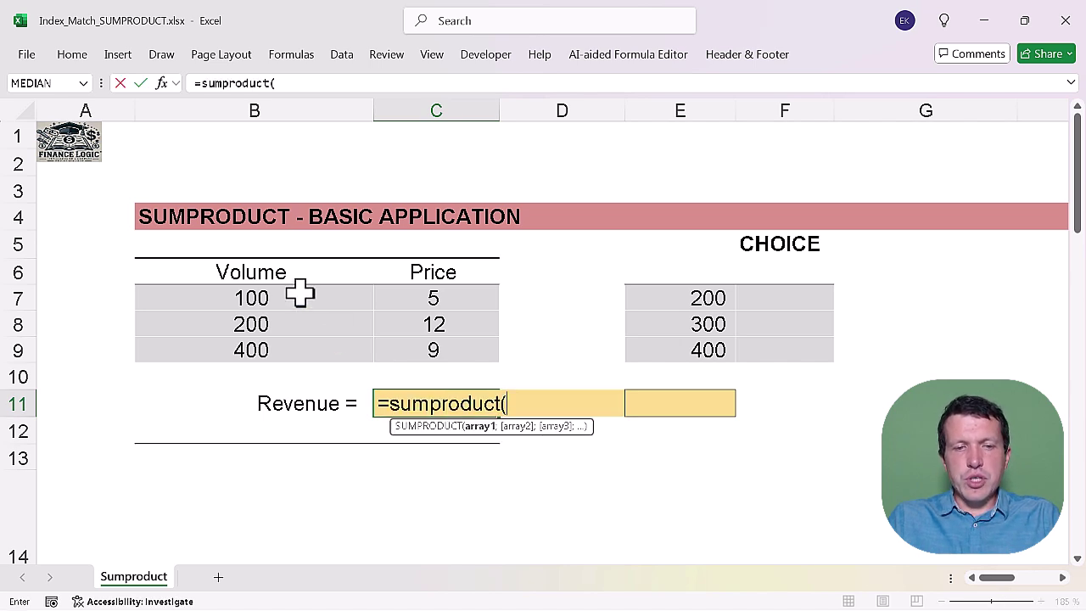
drag(298, 295, 297, 339)
text(;)
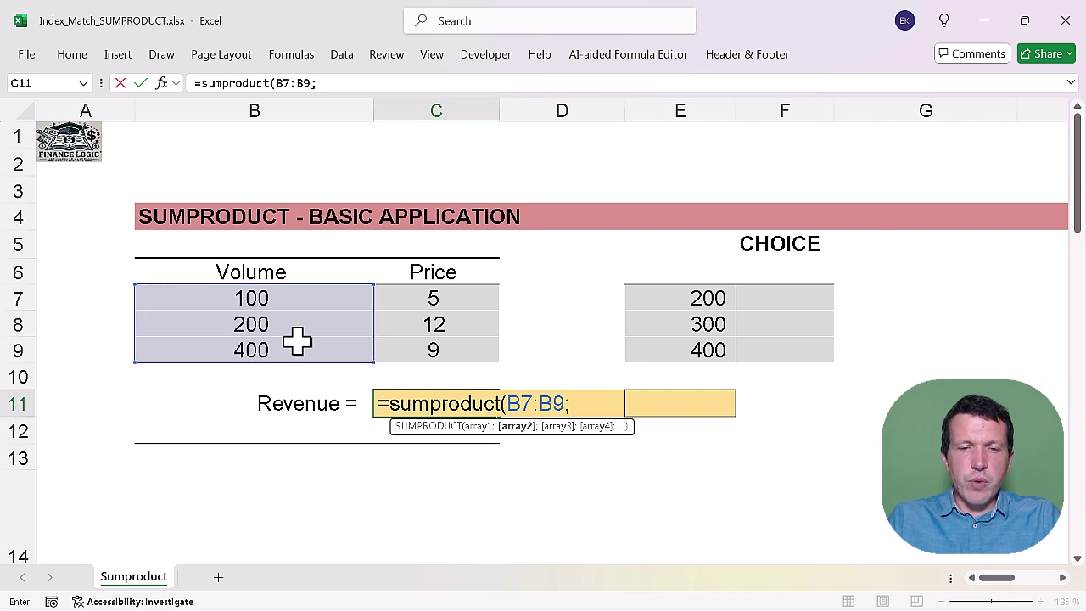
click(413, 303)
drag(413, 303, 413, 340)
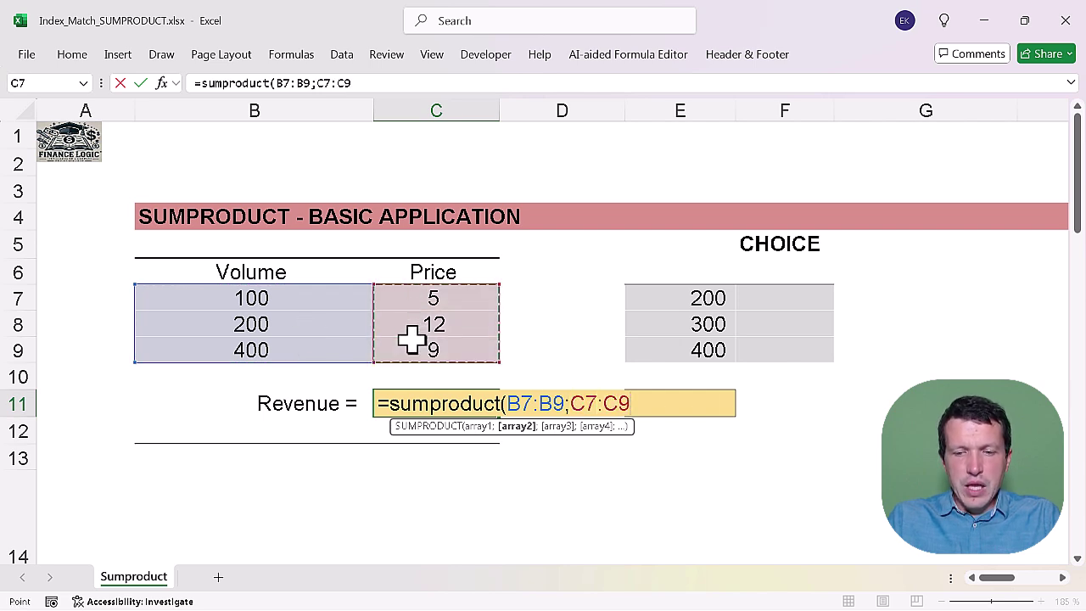
text())
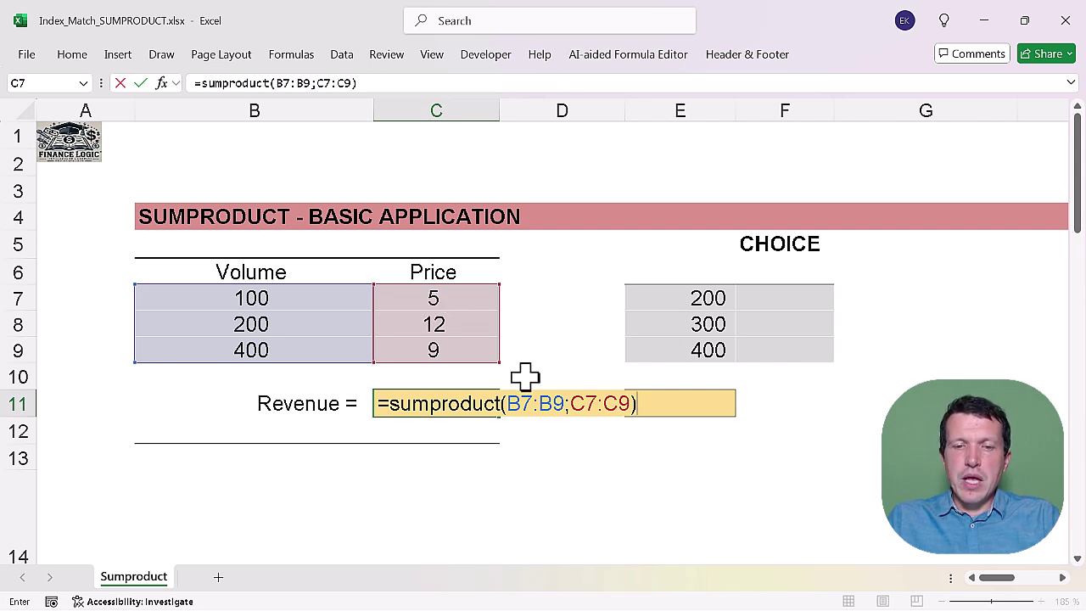
key(Return)
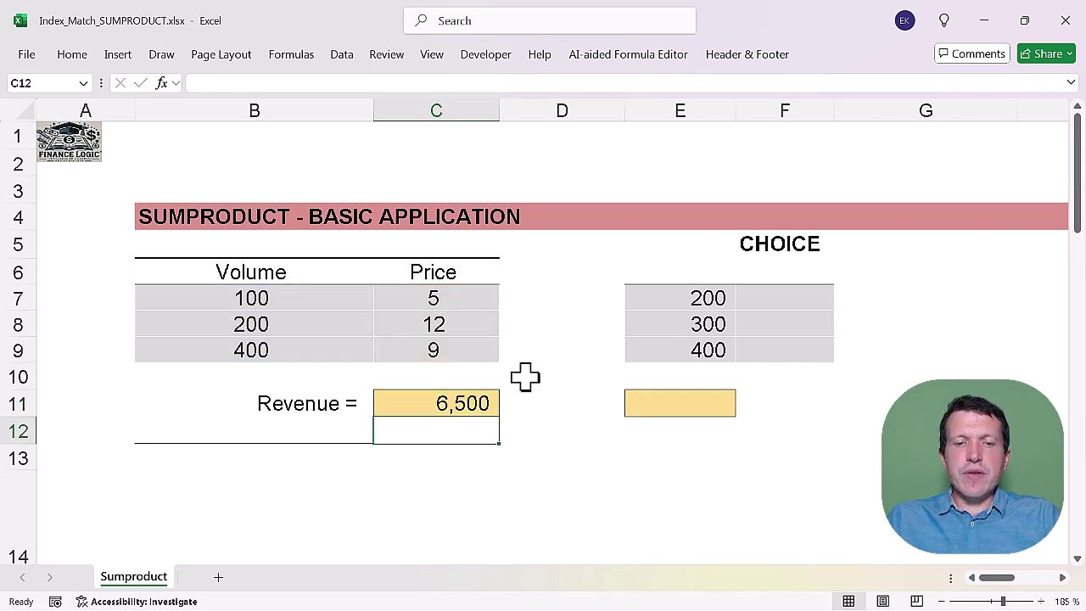
Examine the values in E7:E9, the blank Choice cells beside them and the blank result cell E11.
click(709, 450)
click(684, 405)
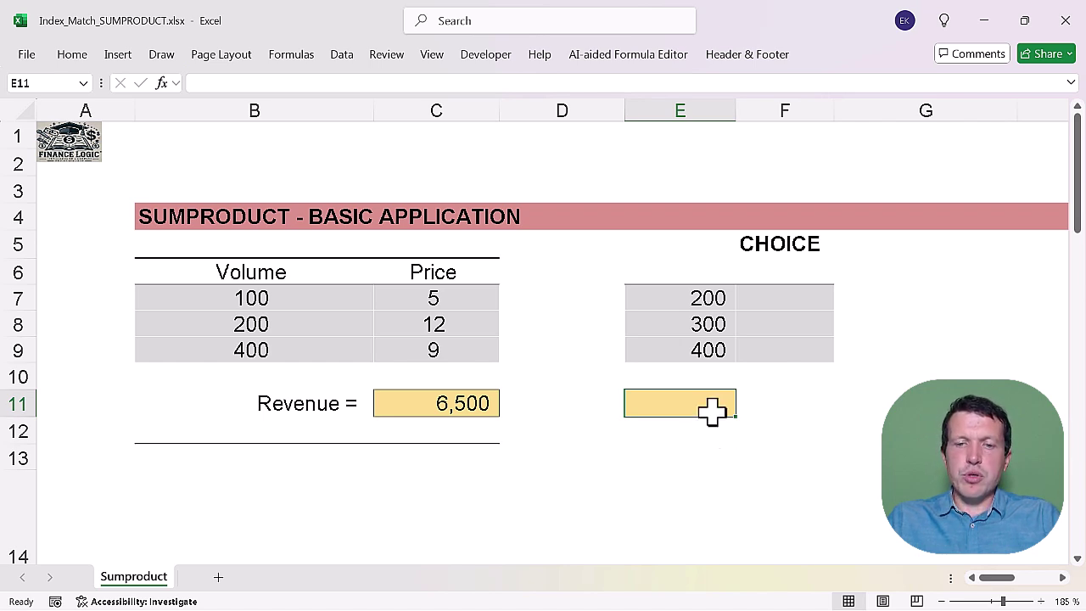
drag(686, 299, 686, 349)
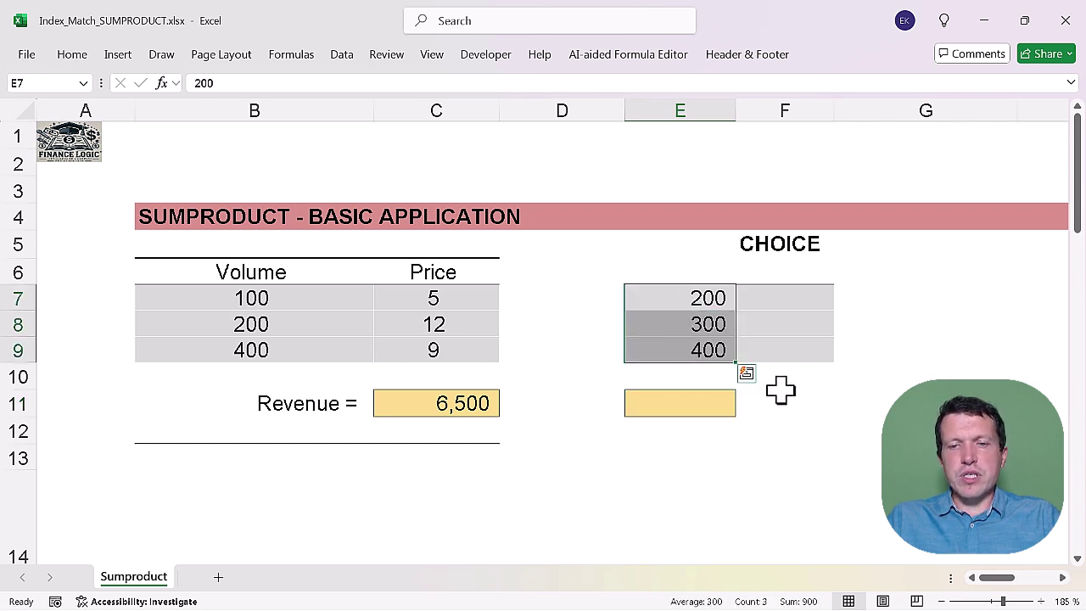
click(784, 300)
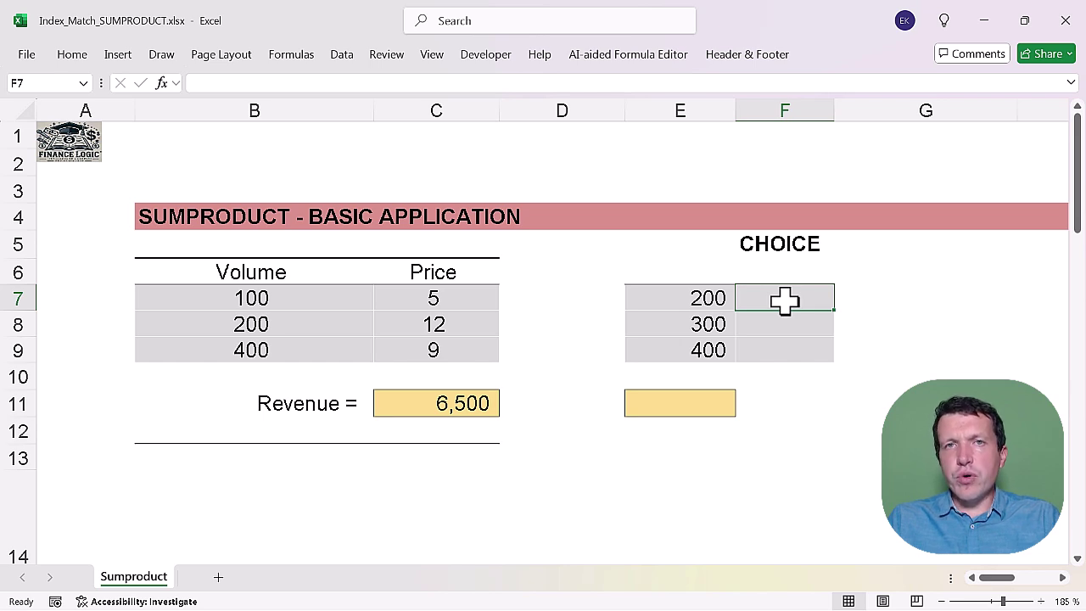
key(Down)
key(Down)
key(Down)
drag(684, 299, 681, 350)
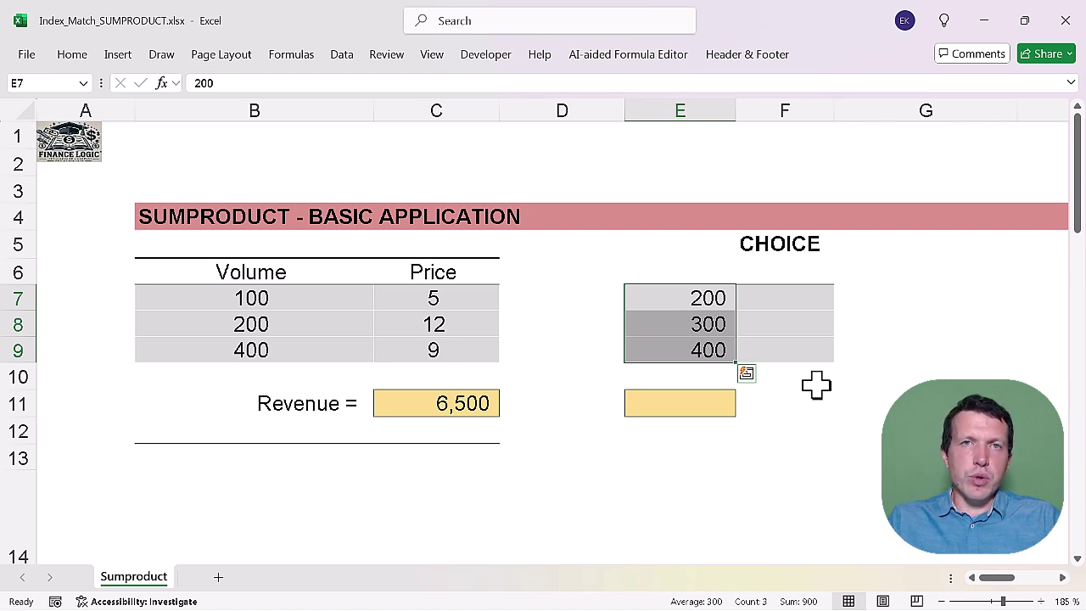
click(786, 303)
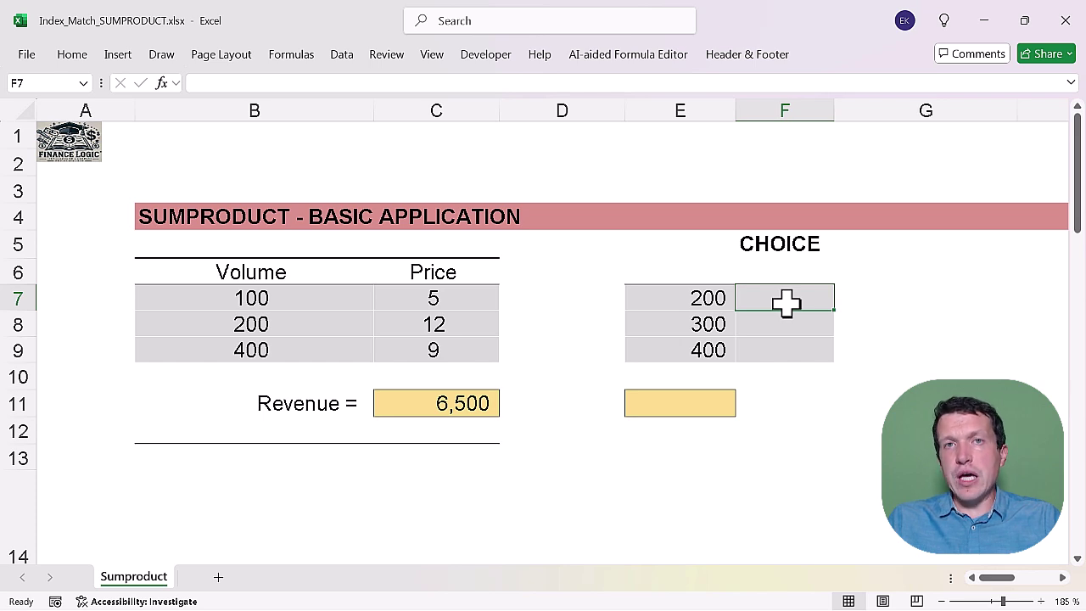
Enter =SUMPRODUCT(E7:E9;F7:F9) in E11 to total the values selected by the Choice flags.
click(702, 406)
text(=sump)
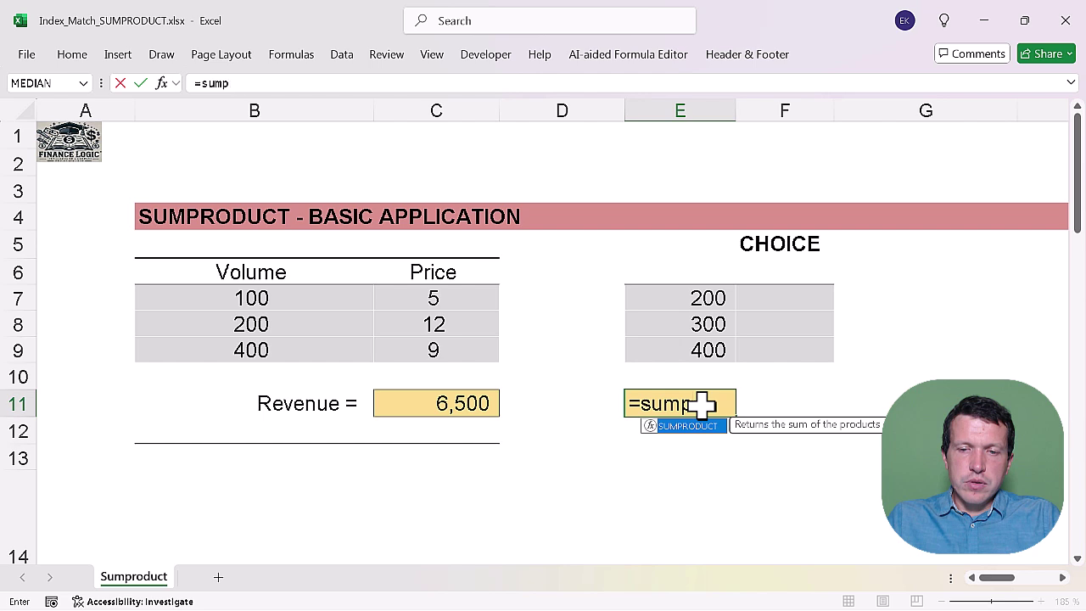
text(roduct()
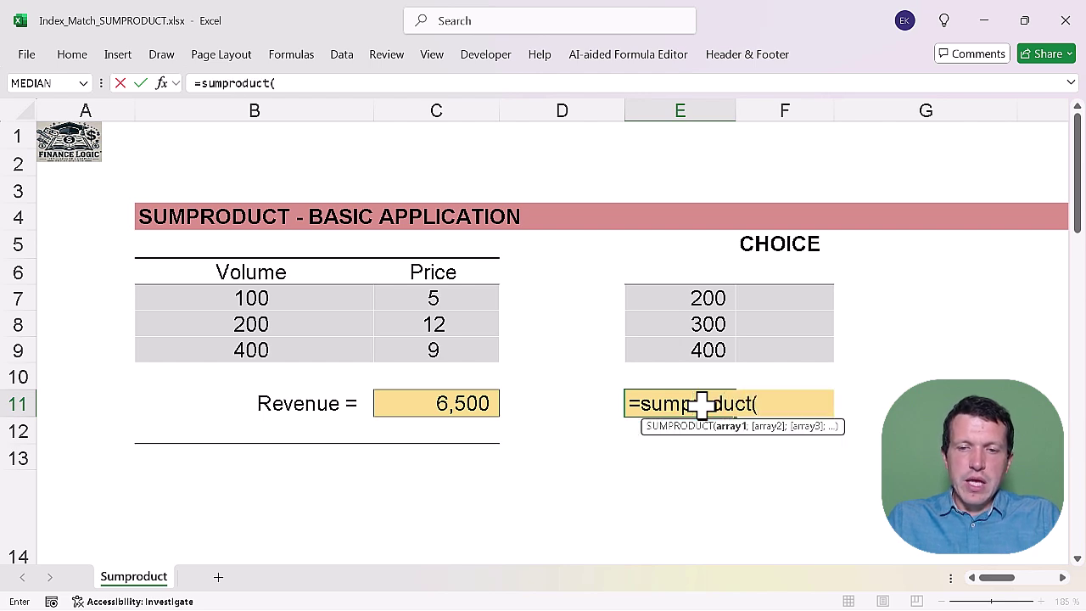
drag(696, 298, 701, 346)
text(;)
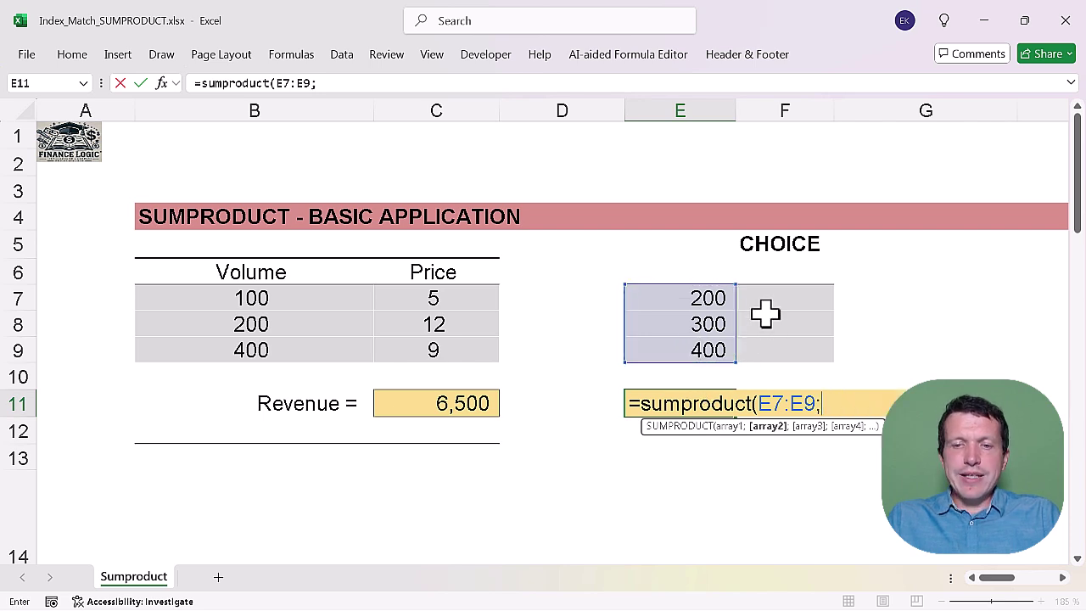
drag(766, 298, 764, 342)
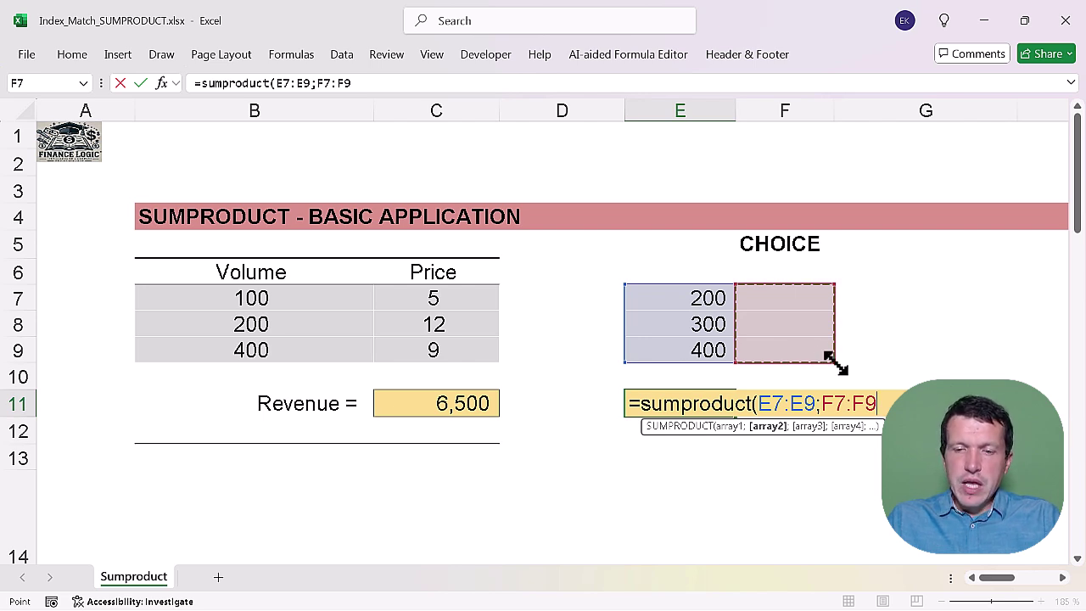
text())
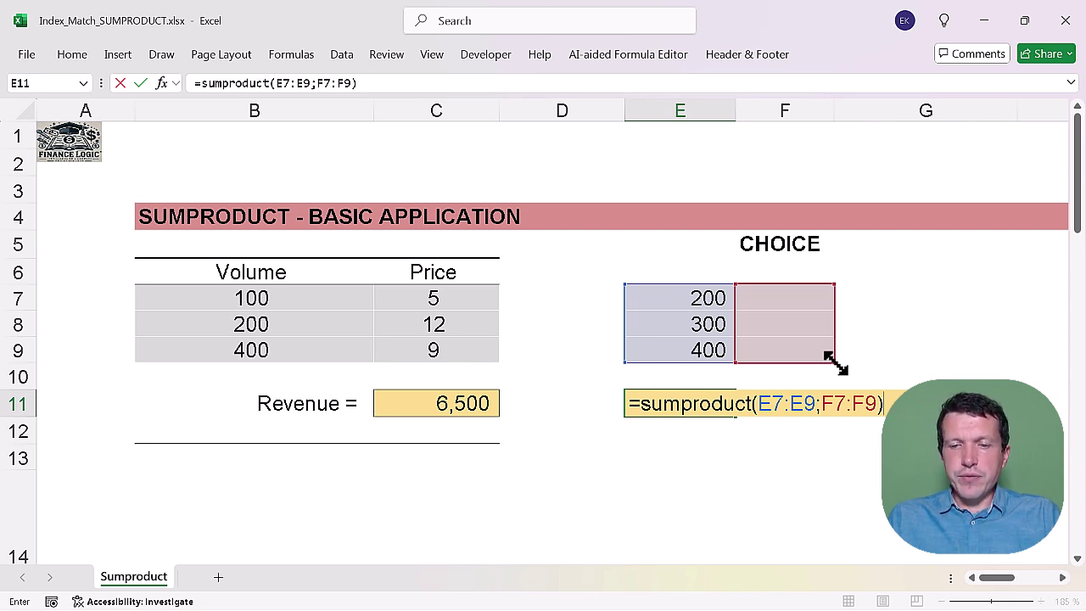
key(Return)
Enter 1 as the Choice flag in F7 and F9, and check the total in E11.
key(Right)
key(Up)
key(Up)
key(Up)
key(Up)
key(Up)
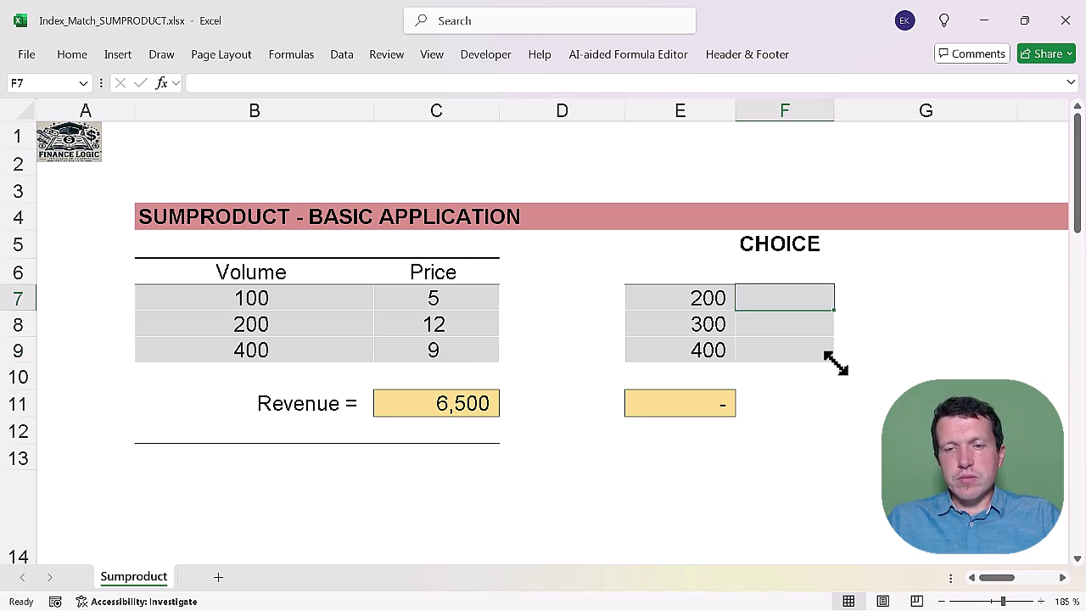
text(1)
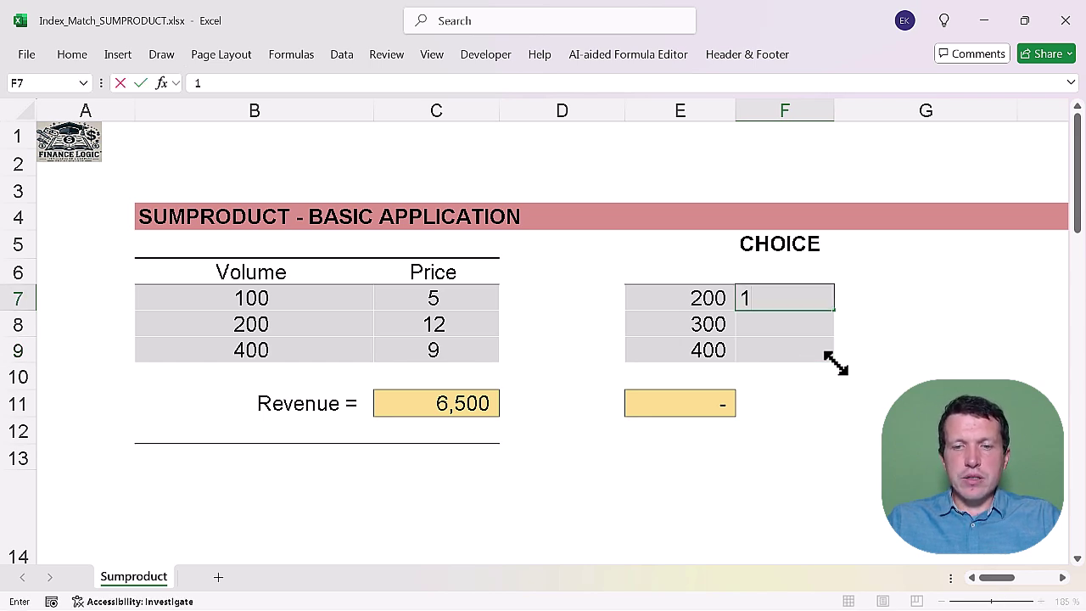
key(Down)
key(Down)
text(1)
key(Down)
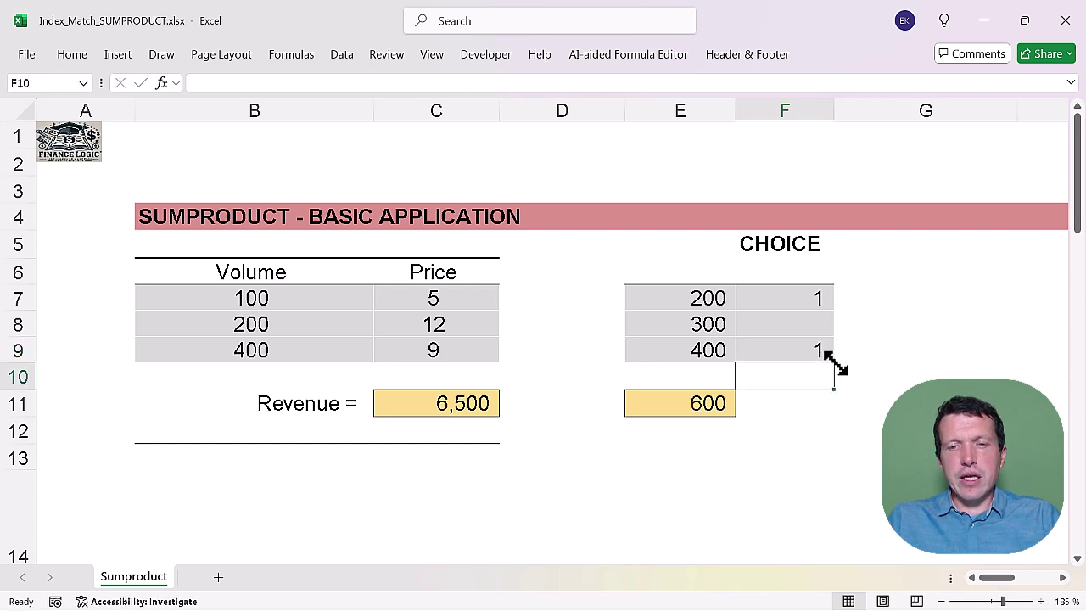
click(710, 301)
click(706, 350)
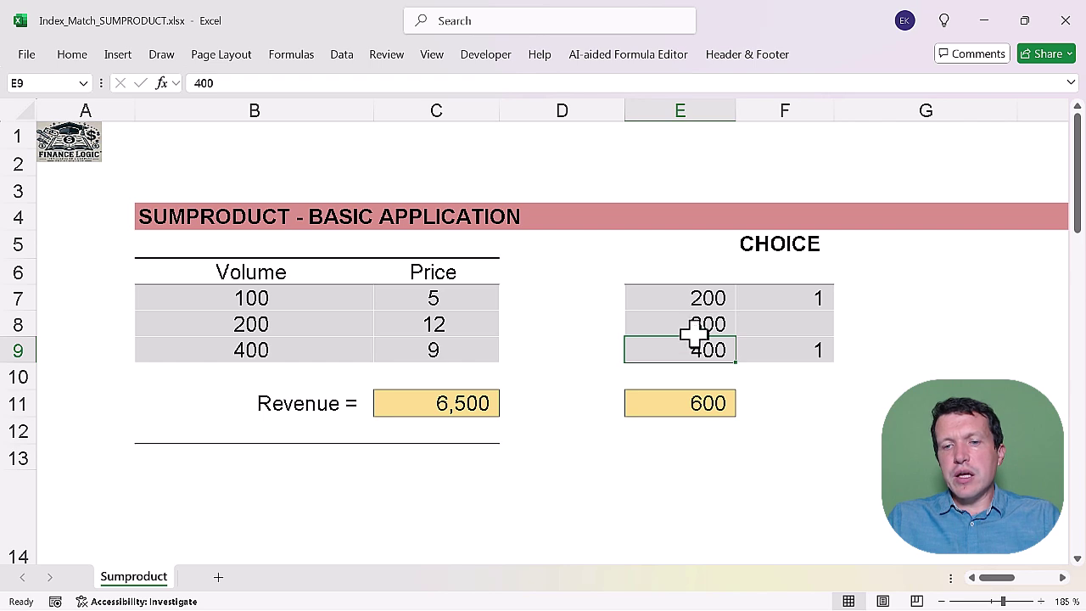
click(680, 402)
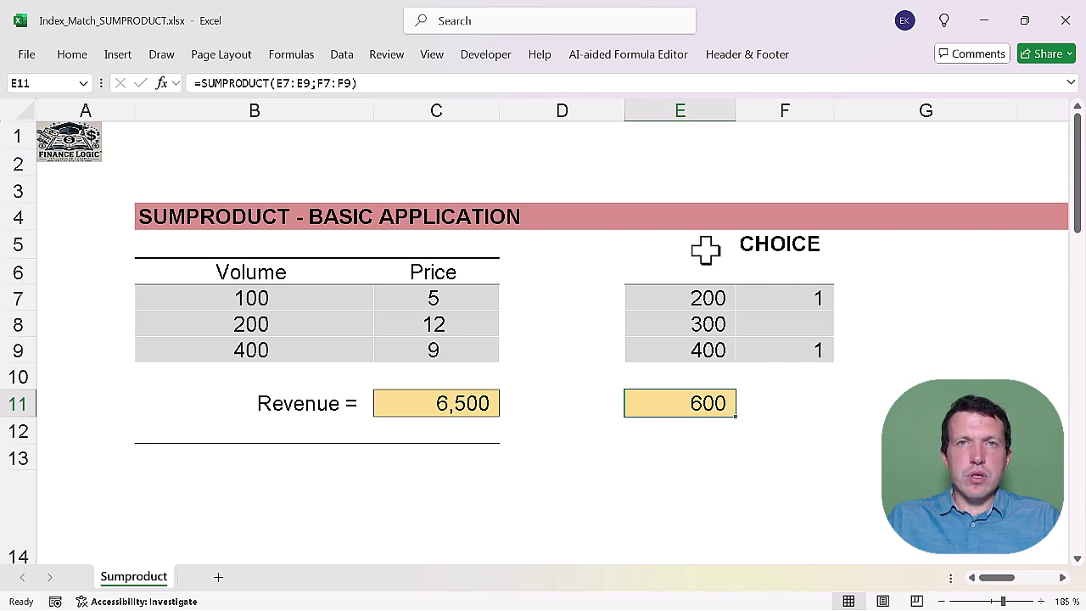
Set the Choice flag in F8 to 1 and the one in F7 to 0.
click(799, 346)
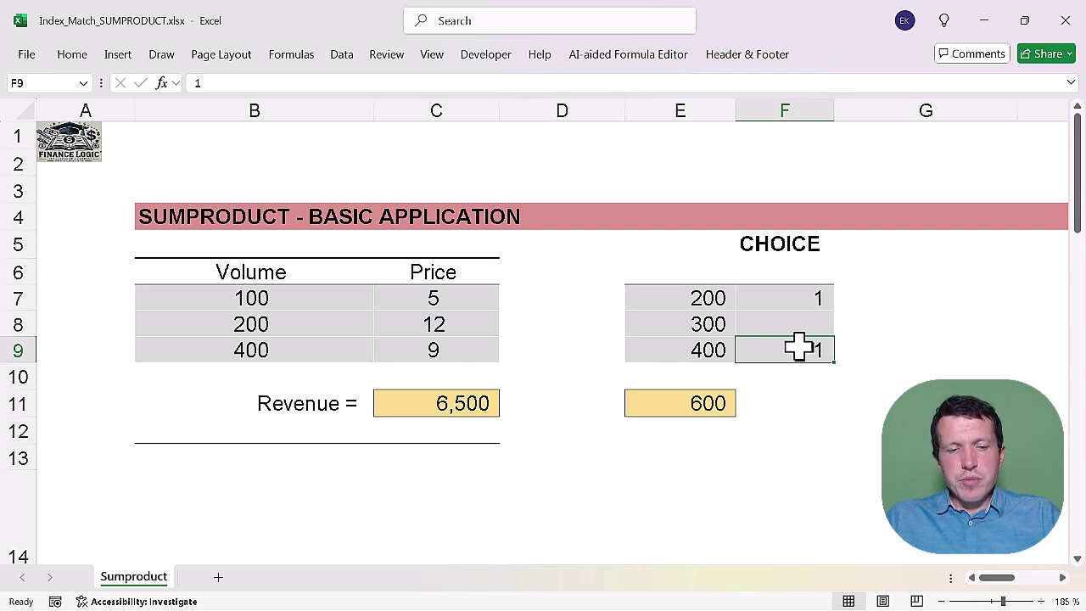
key(Up)
text(1)
key(Up)
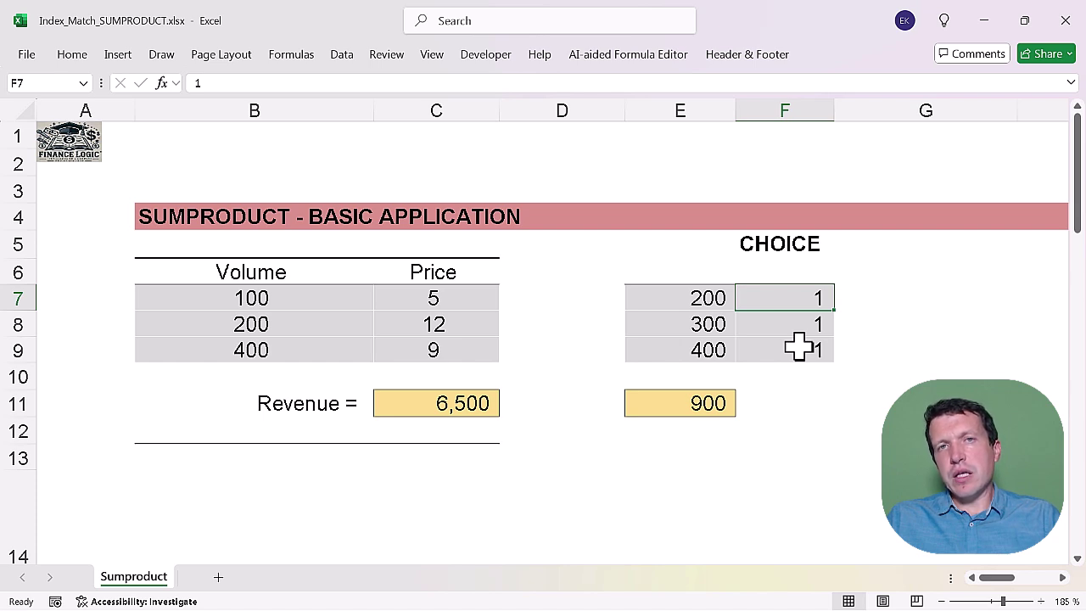
text(0)
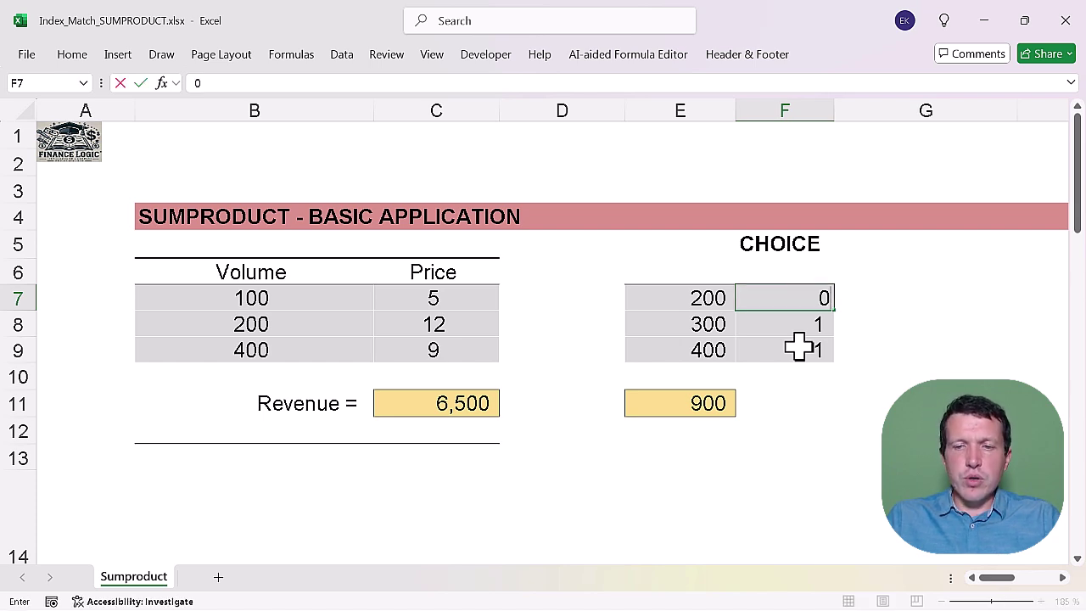
key(Return)
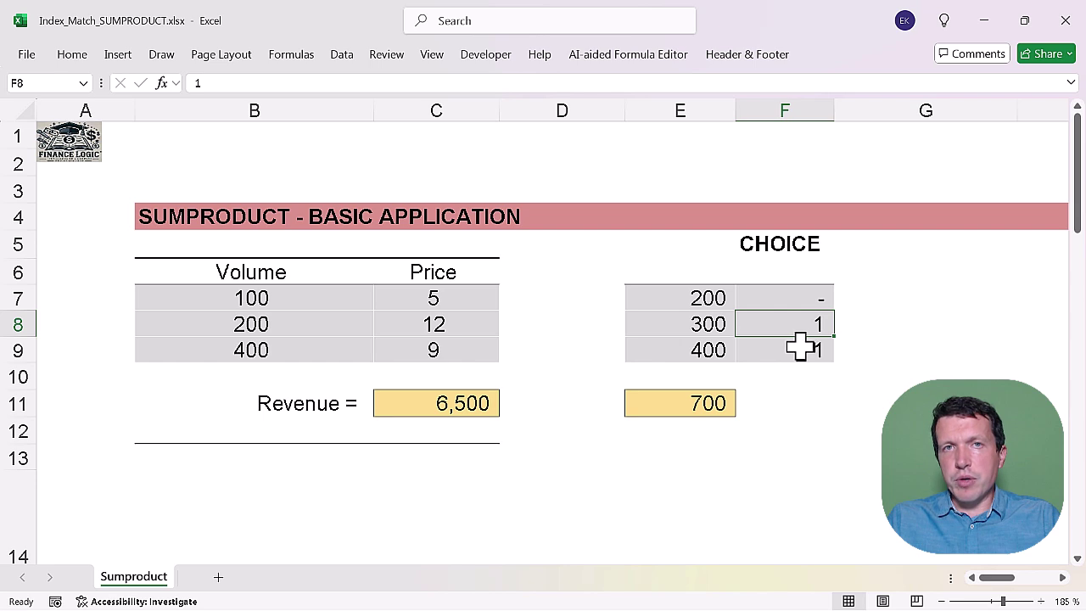
key(Up)
key(ctrl+shift+Down)
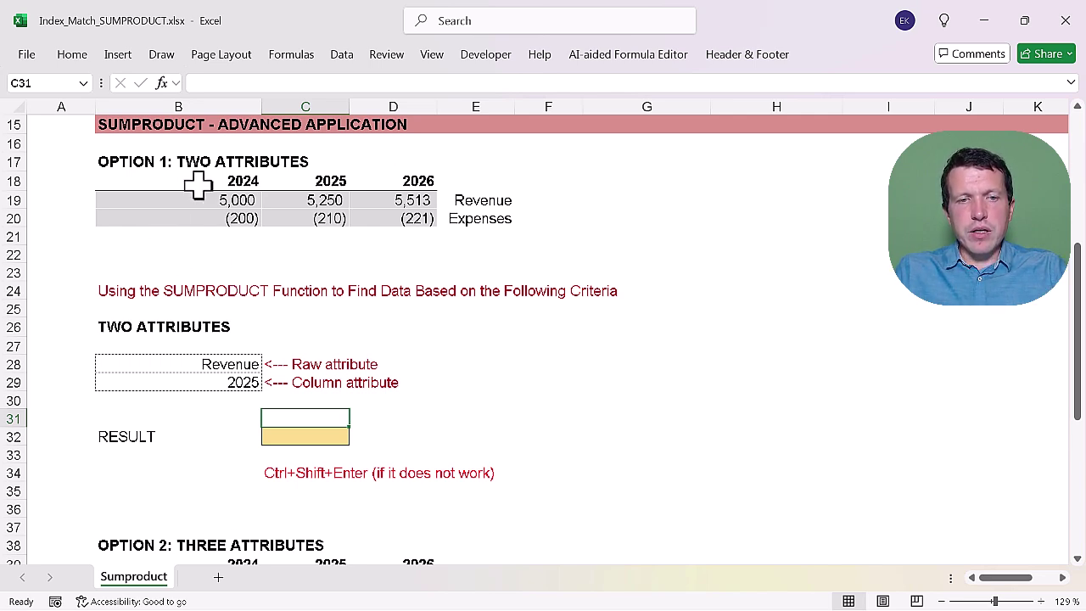
Examine the Option 1 figures in B19:D20, their year headers, the lookup criteria in B28:B29 and the result cell C32.
drag(223, 200, 371, 213)
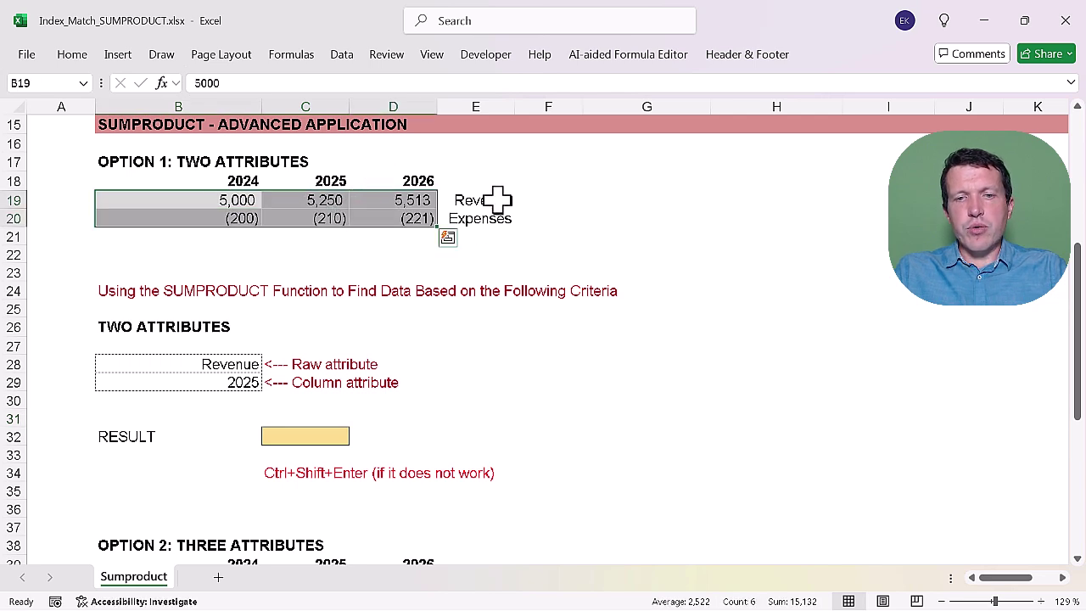
drag(254, 177, 383, 181)
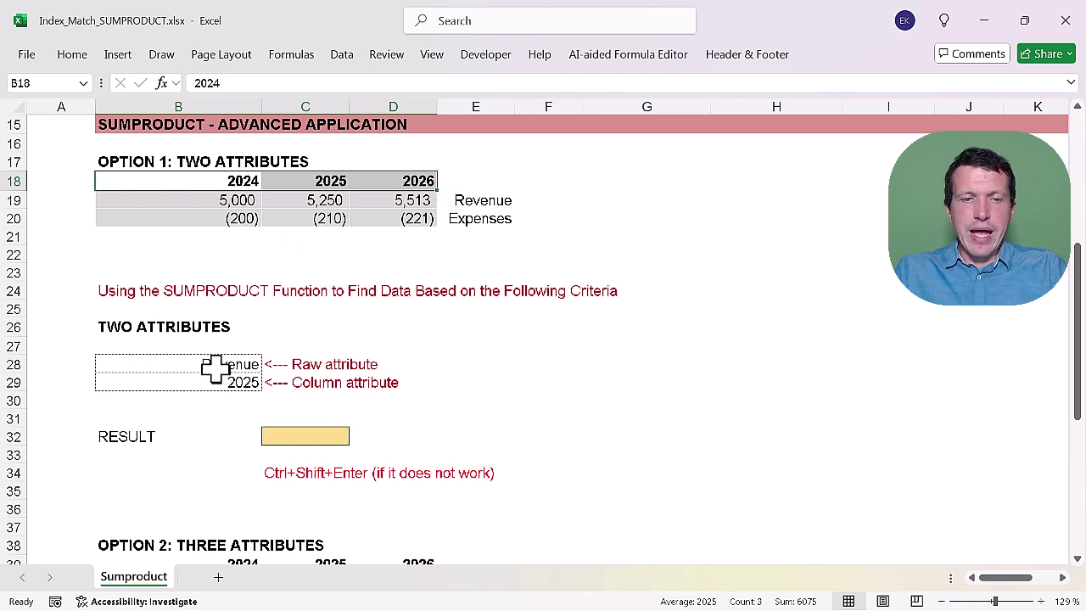
drag(145, 363, 156, 384)
key(ctrl+c)
click(305, 431)
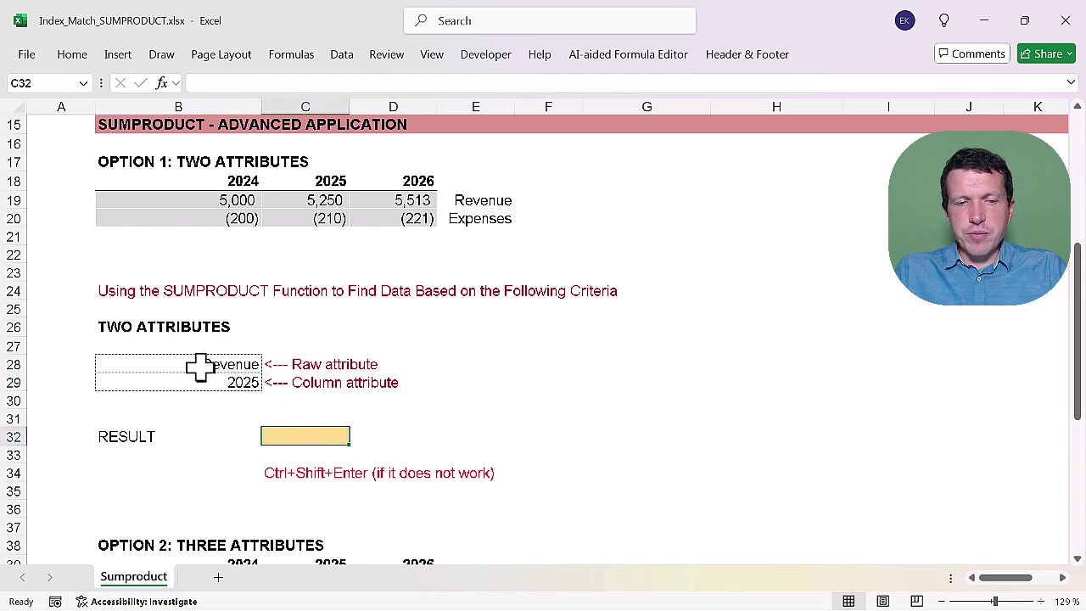
click(197, 367)
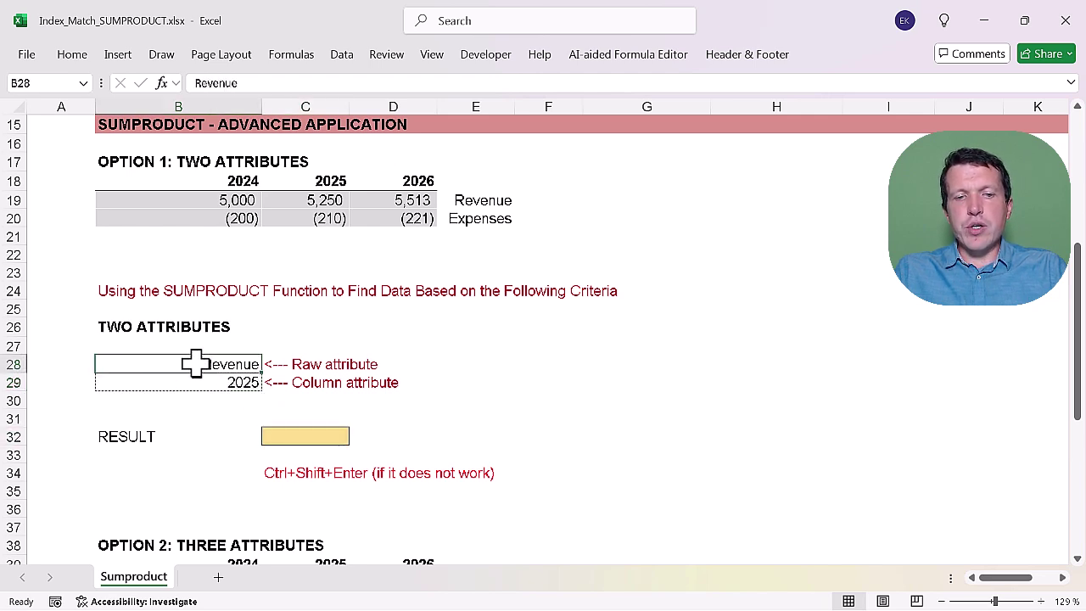
click(204, 382)
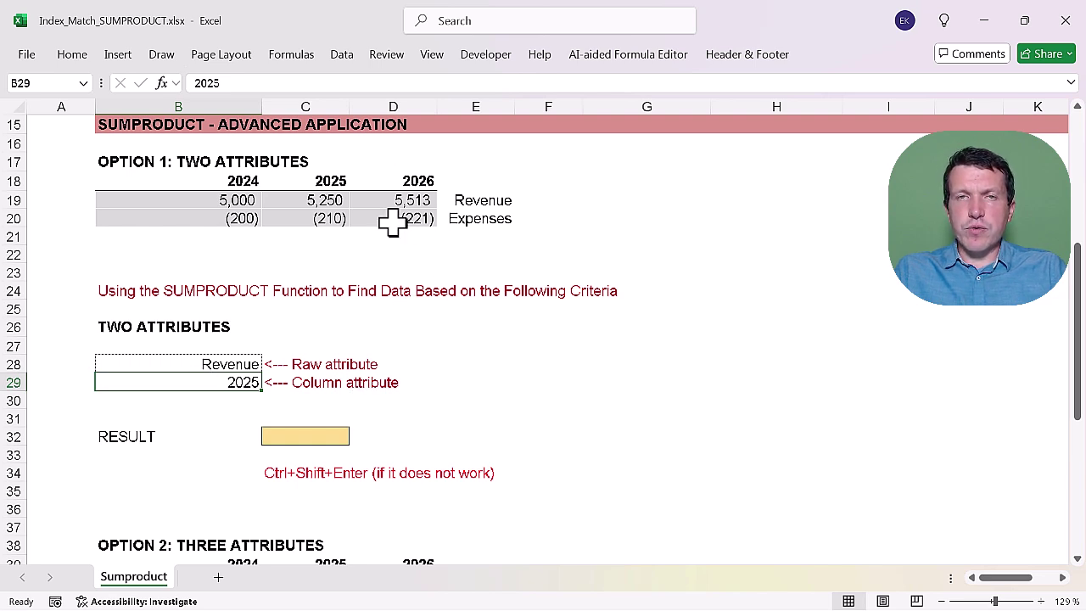
click(305, 201)
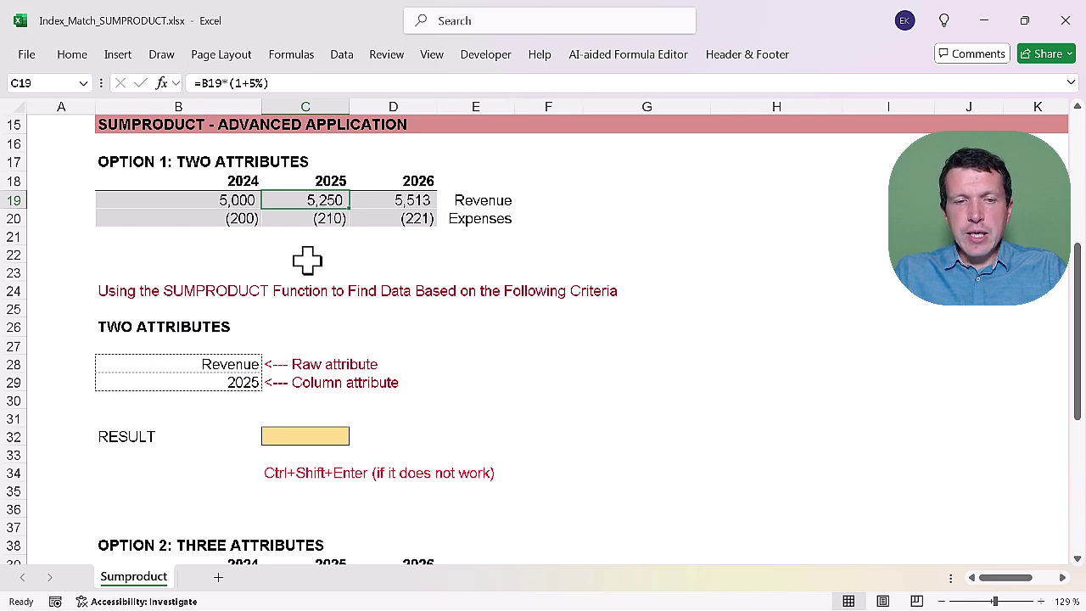
Start a SUMPRODUCT formula in C32 with the absolute data range $B$19:$D$20.
drag(212, 204, 382, 219)
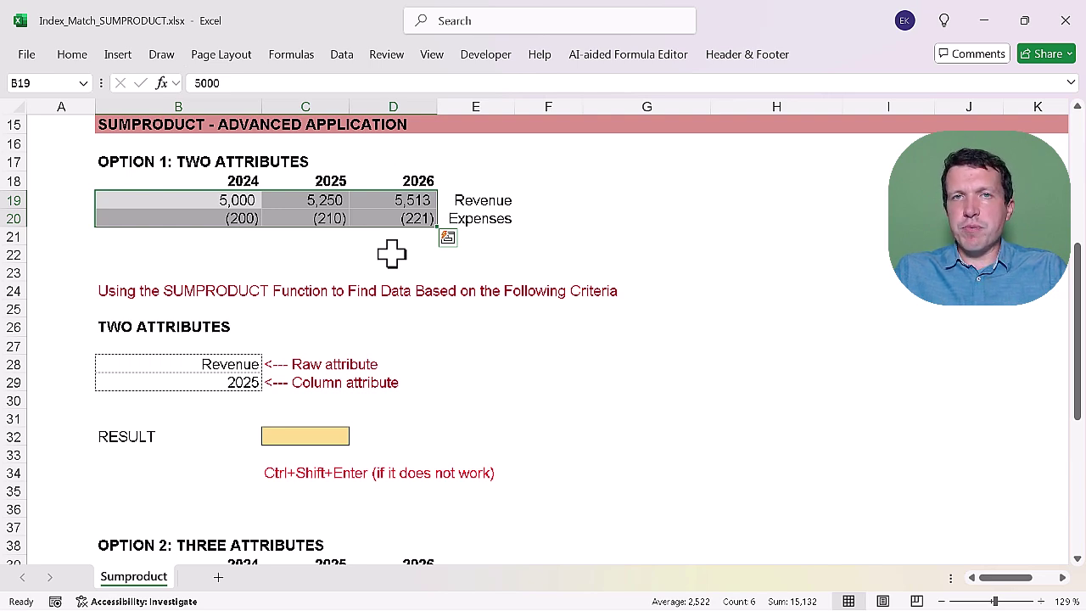
click(335, 436)
text(=sumproduct()
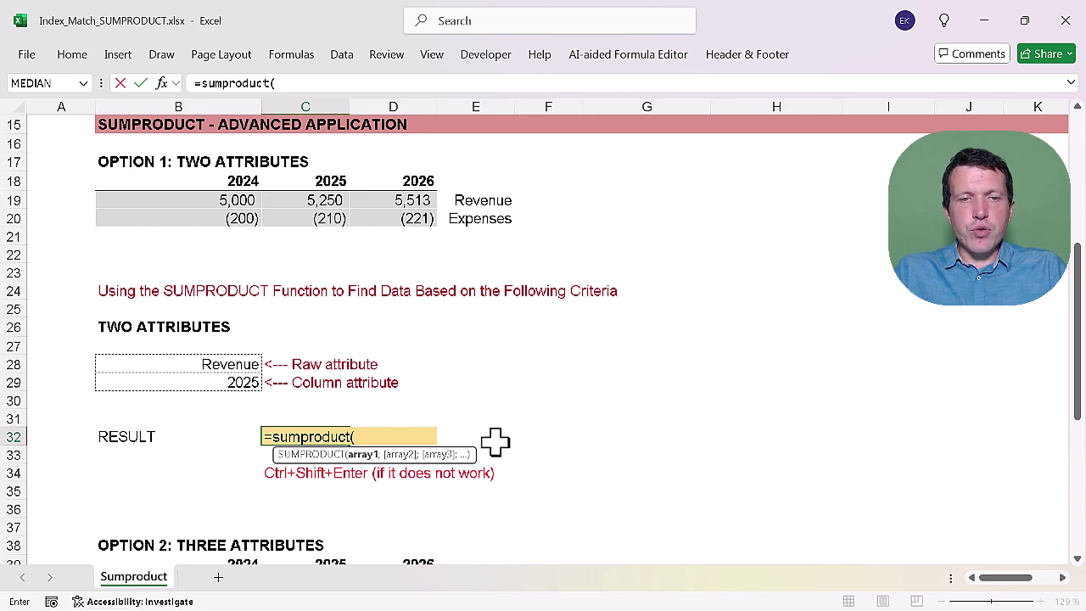
drag(239, 202, 400, 221)
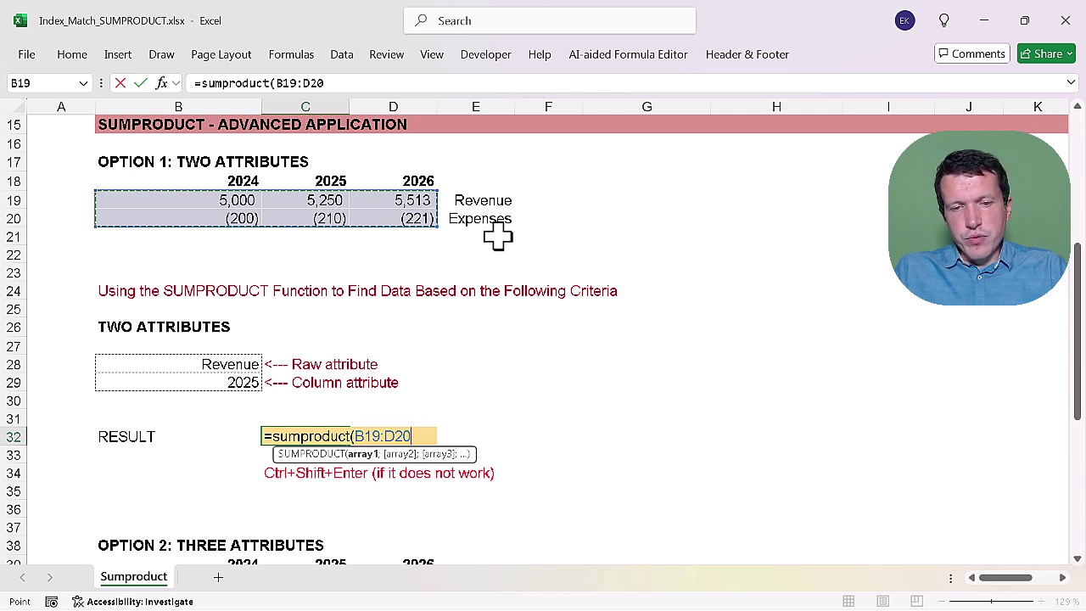
key(F4)
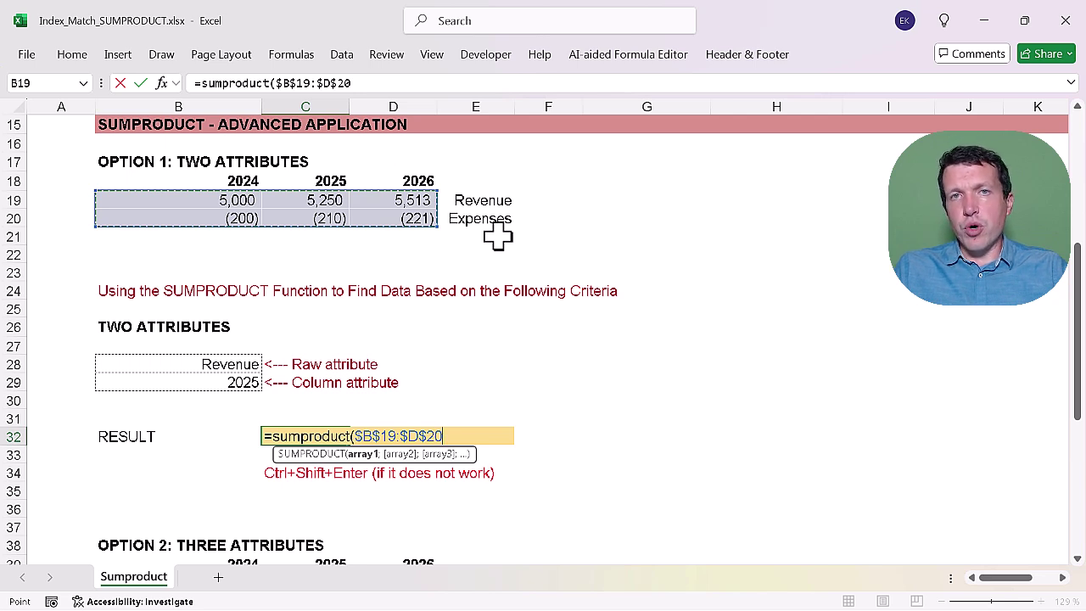
text())
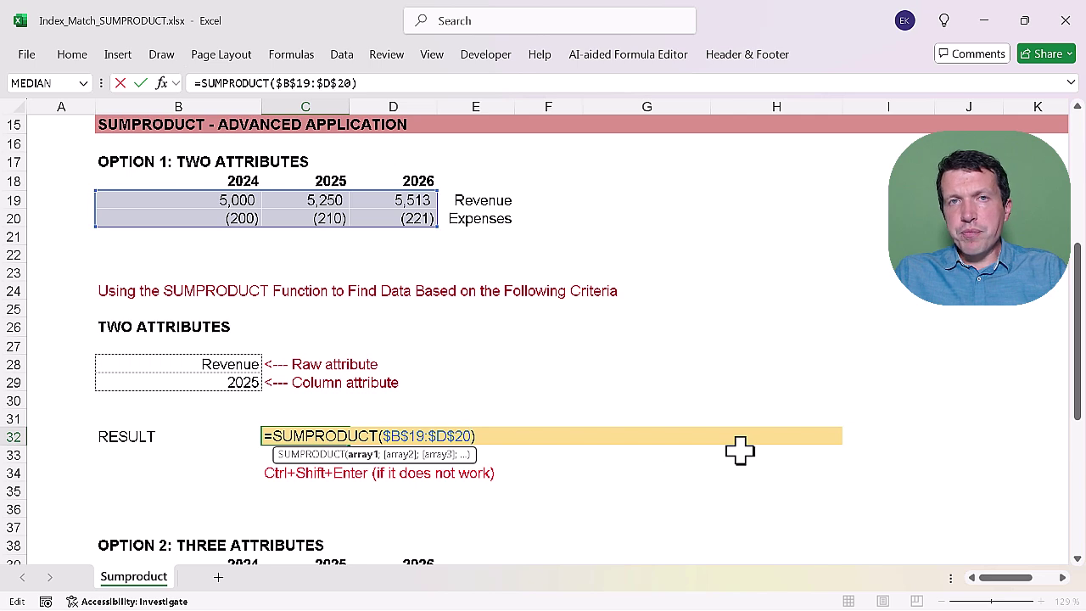
text(*()
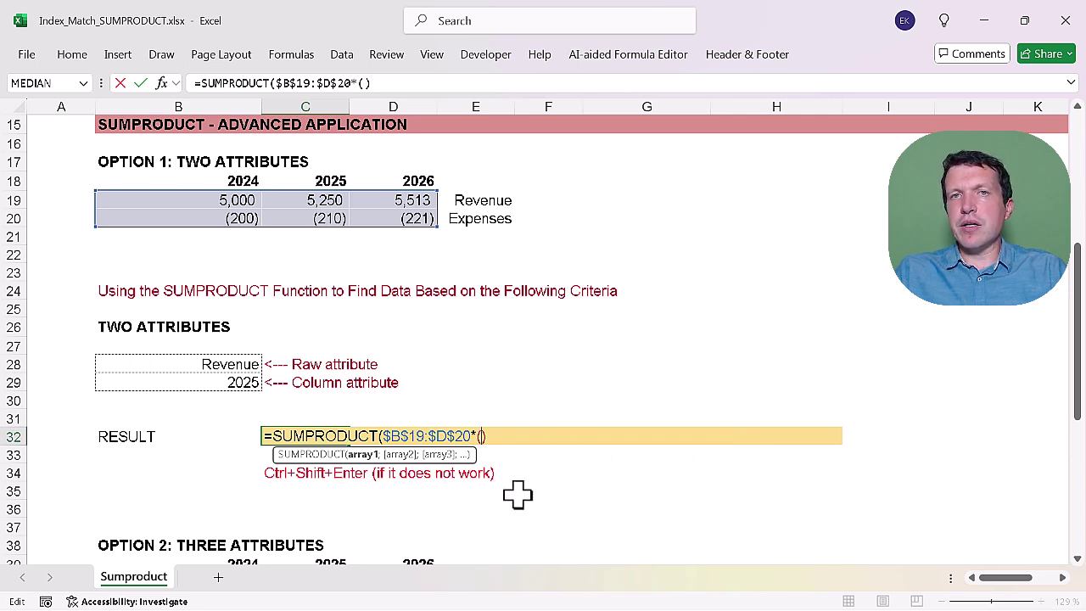
key(BackSpace)
key(BackSpace)
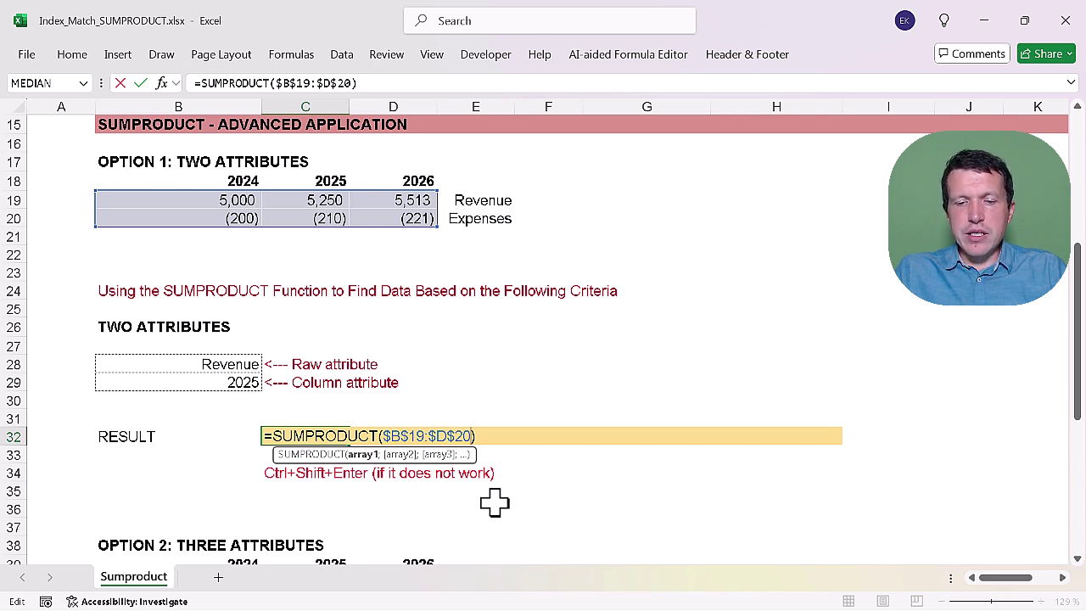
Multiply the range in the C32 formula by the row condition ($E$19:$E$20=B28).
text(*()
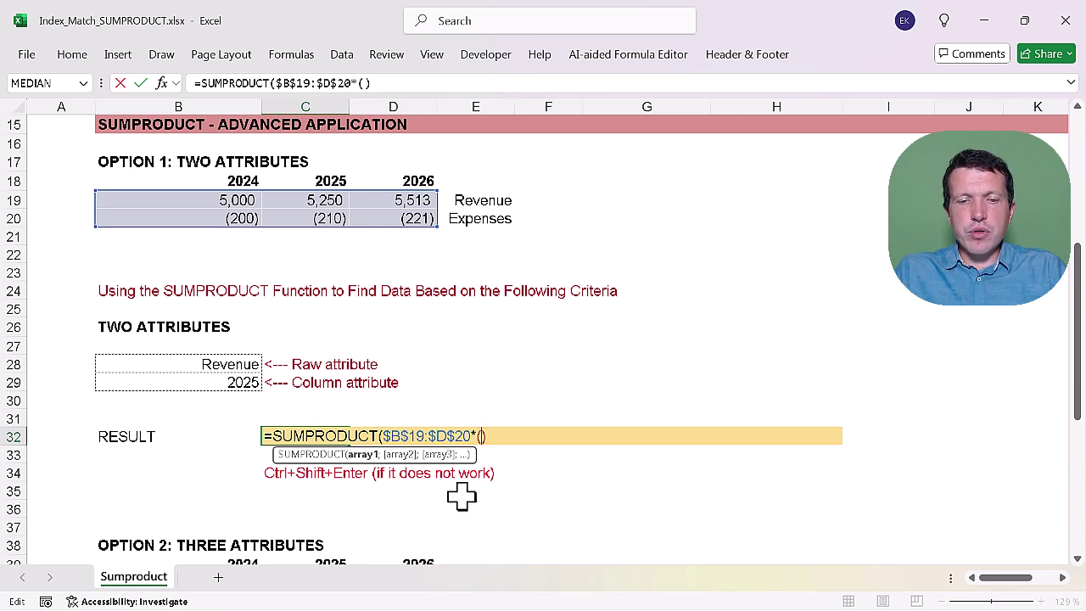
click(475, 201)
drag(477, 201, 478, 214)
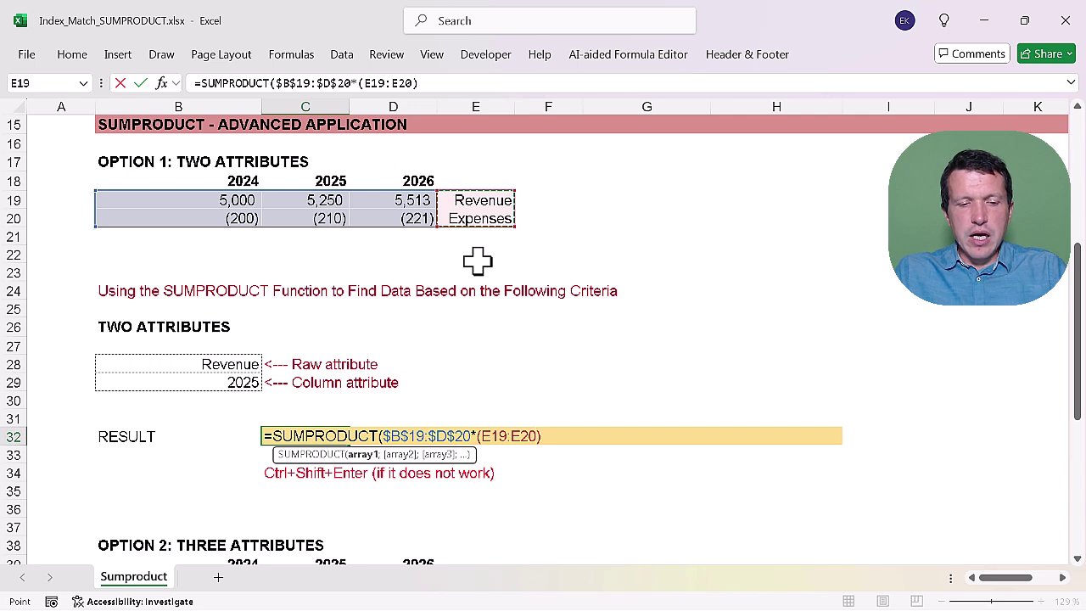
key(F4)
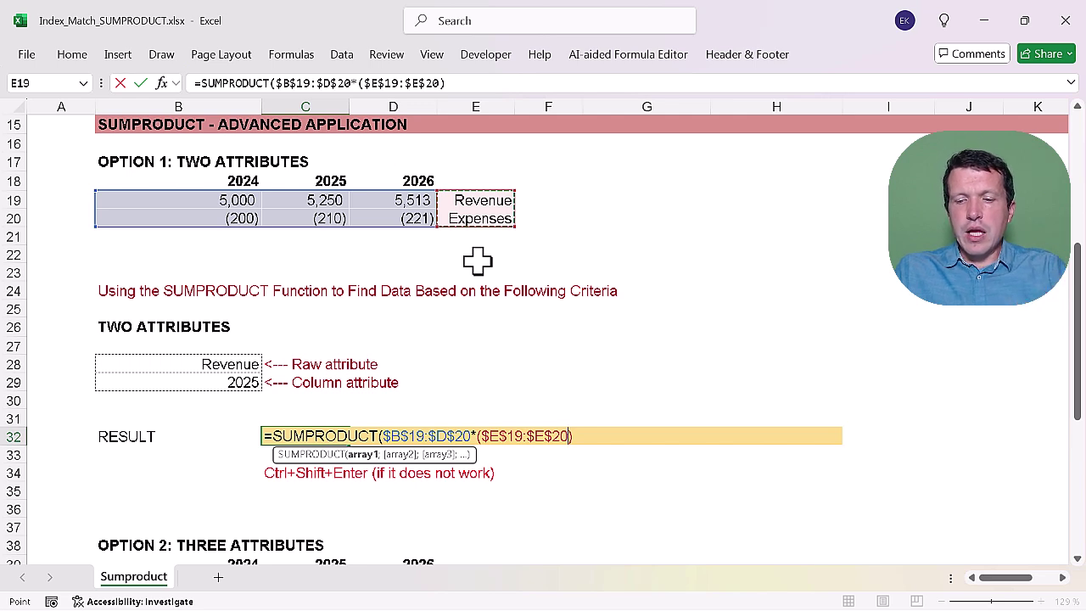
text(=)
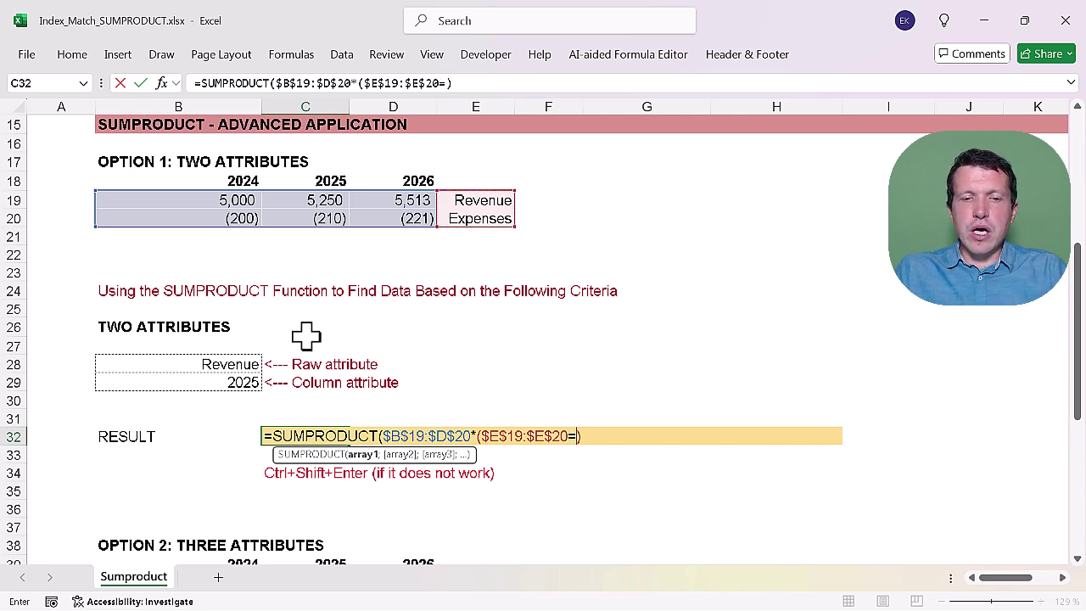
click(172, 366)
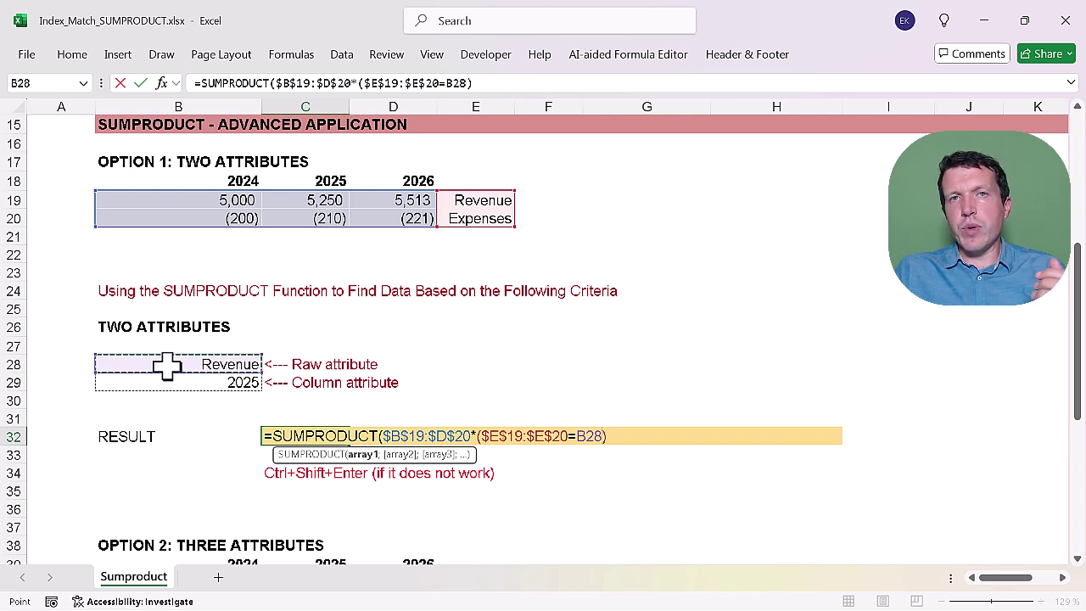
Add the column condition *($B$18:$D$18=B29) to the C32 formula, close the SUMPRODUCT and enter it.
click(613, 438)
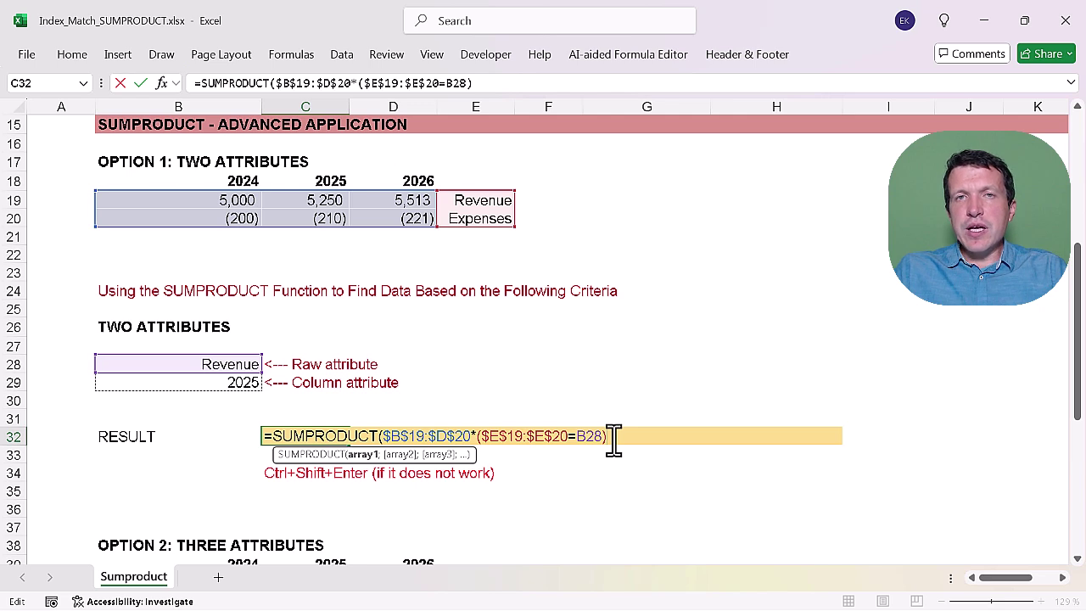
text(*()
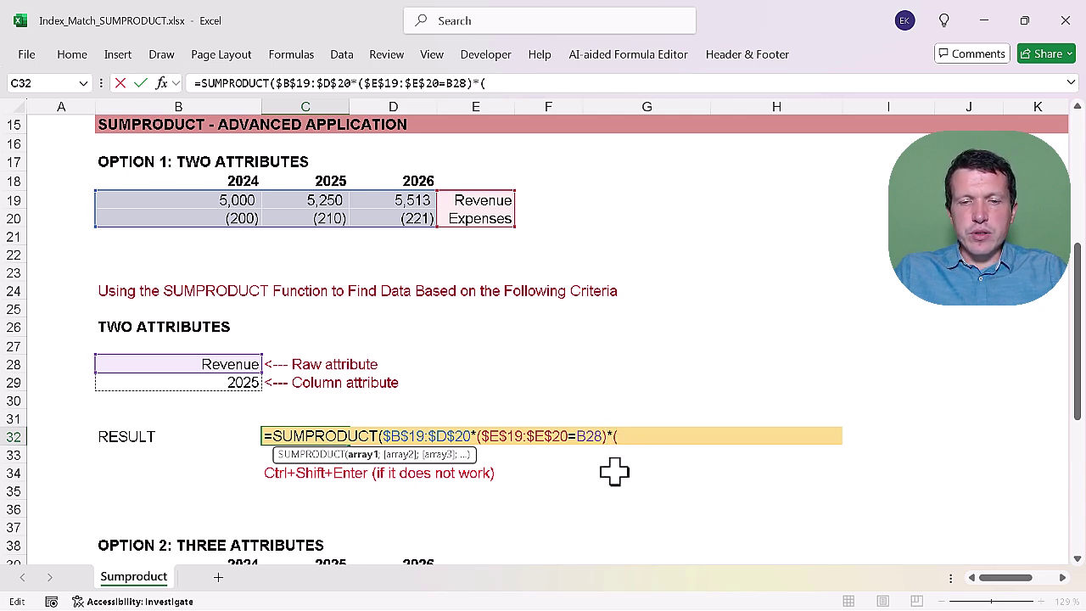
drag(194, 181, 378, 183)
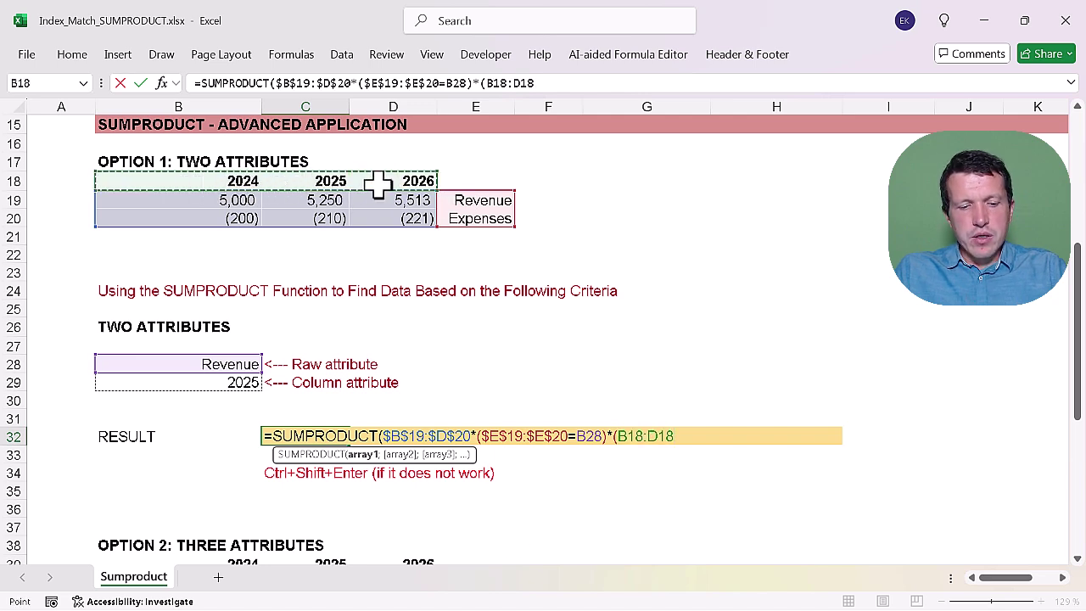
key(F4)
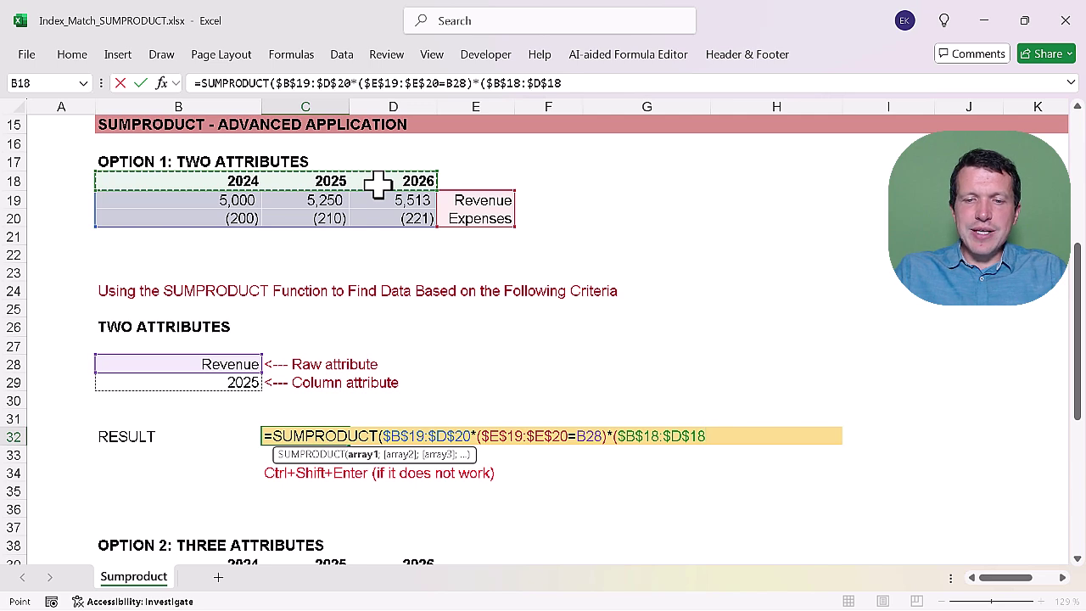
text(=)
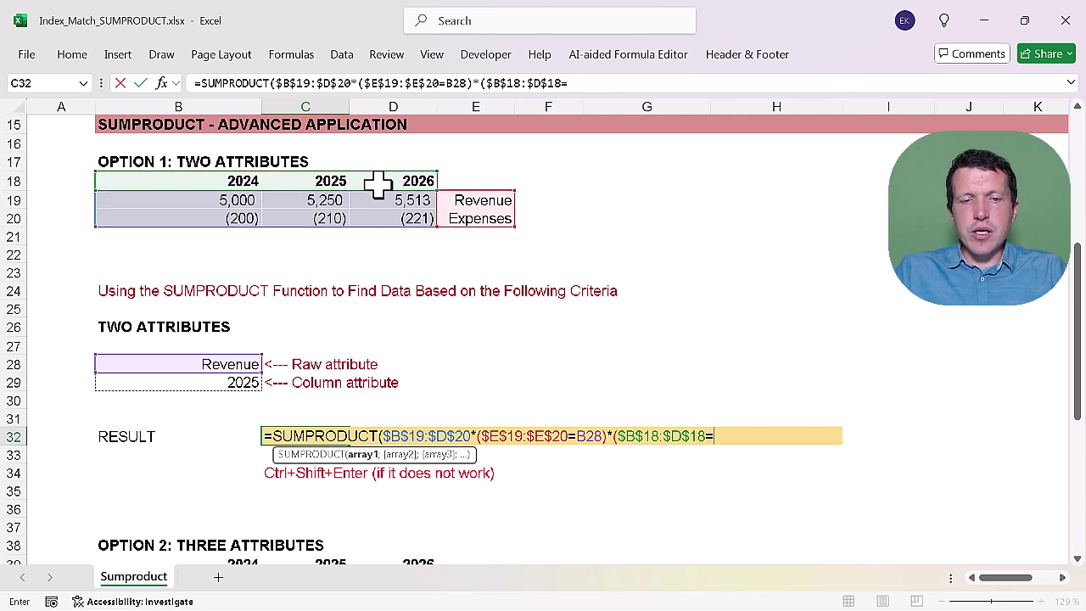
click(216, 381)
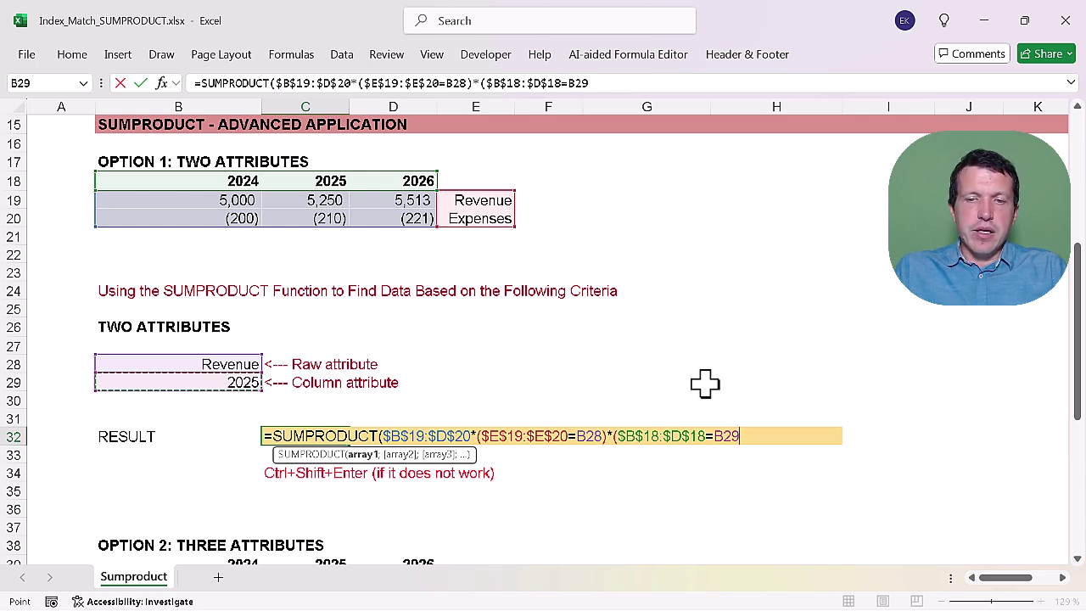
text())
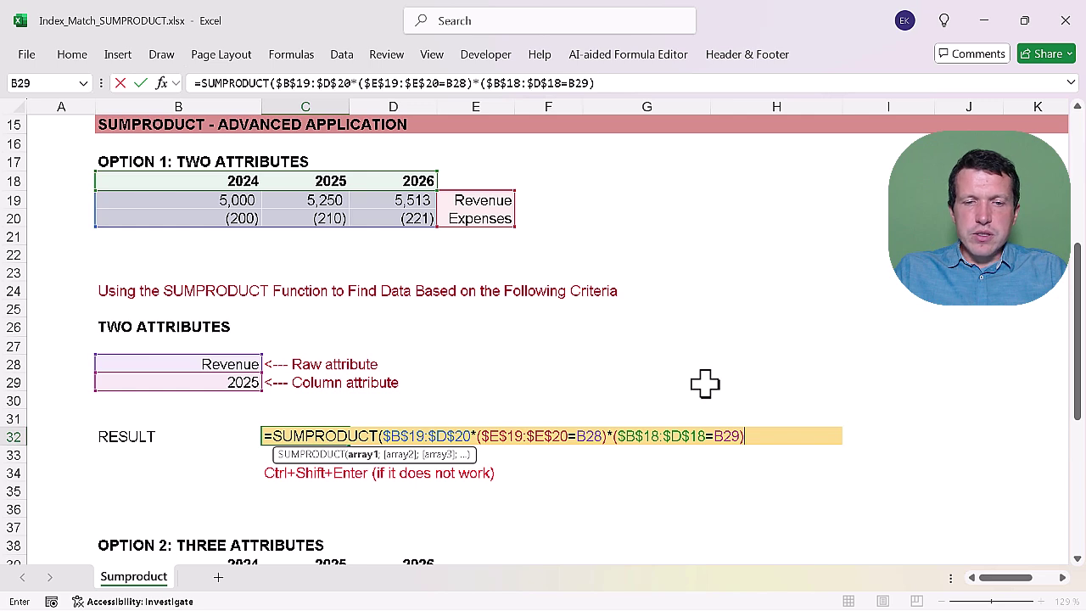
text())
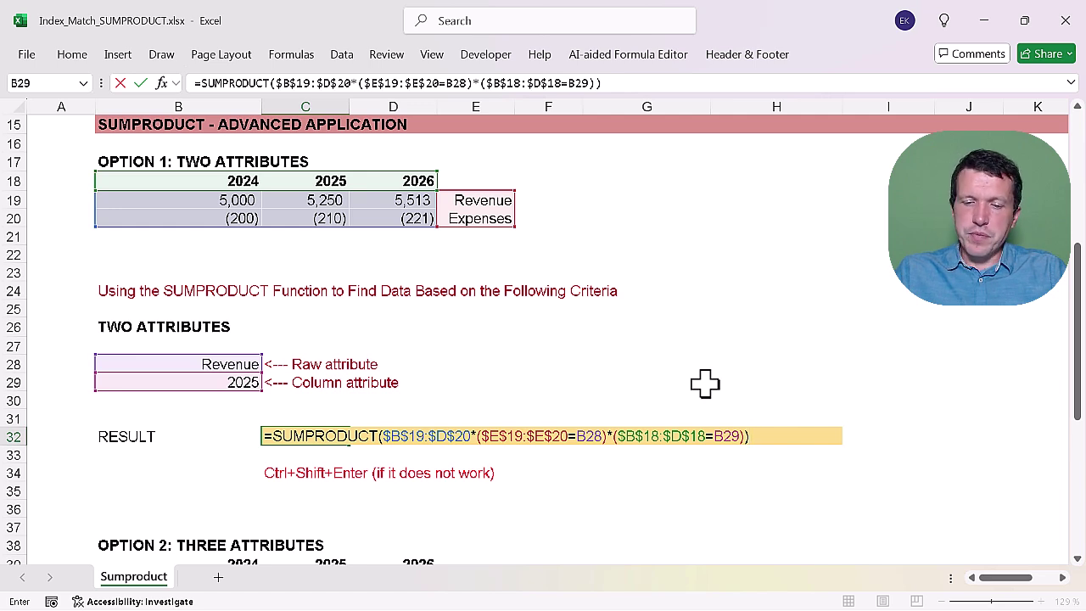
key(Return)
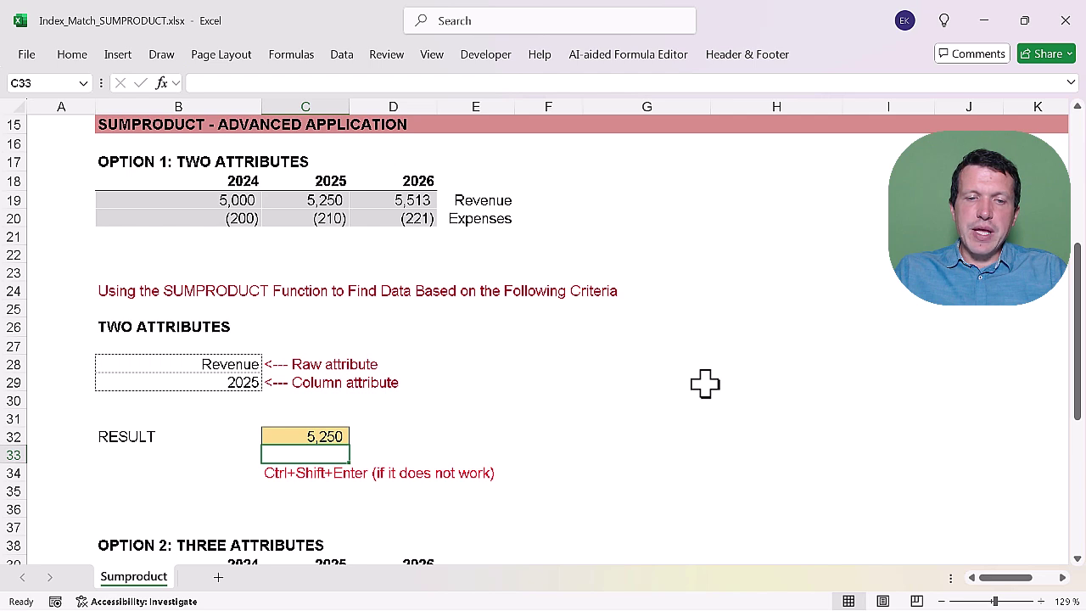
Review the SUMPRODUCT formula in C32 and the data range B19:D20 it refers to.
click(320, 436)
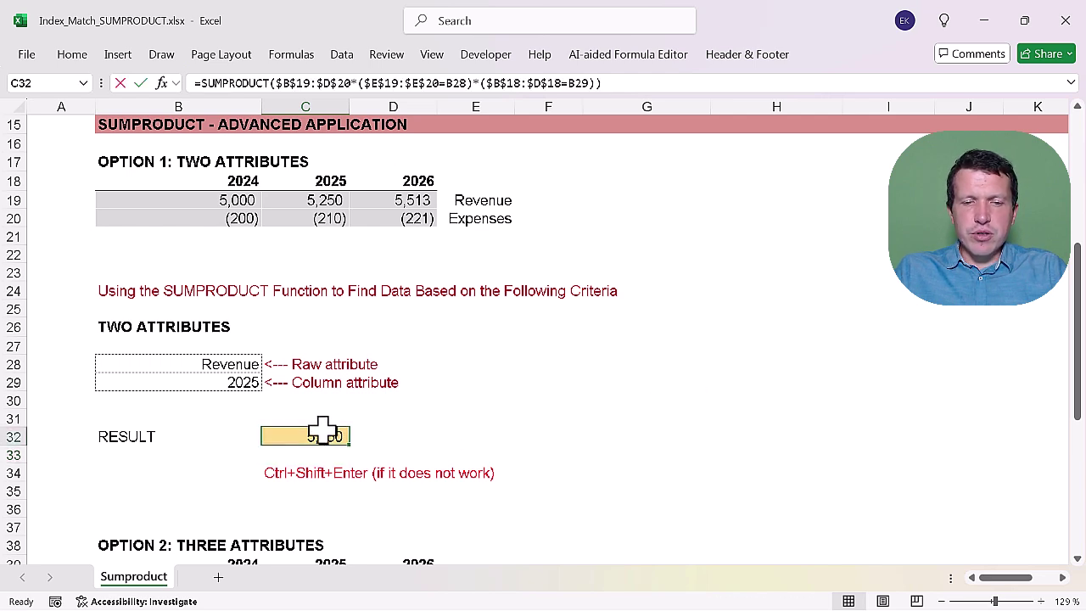
double_click(323, 436)
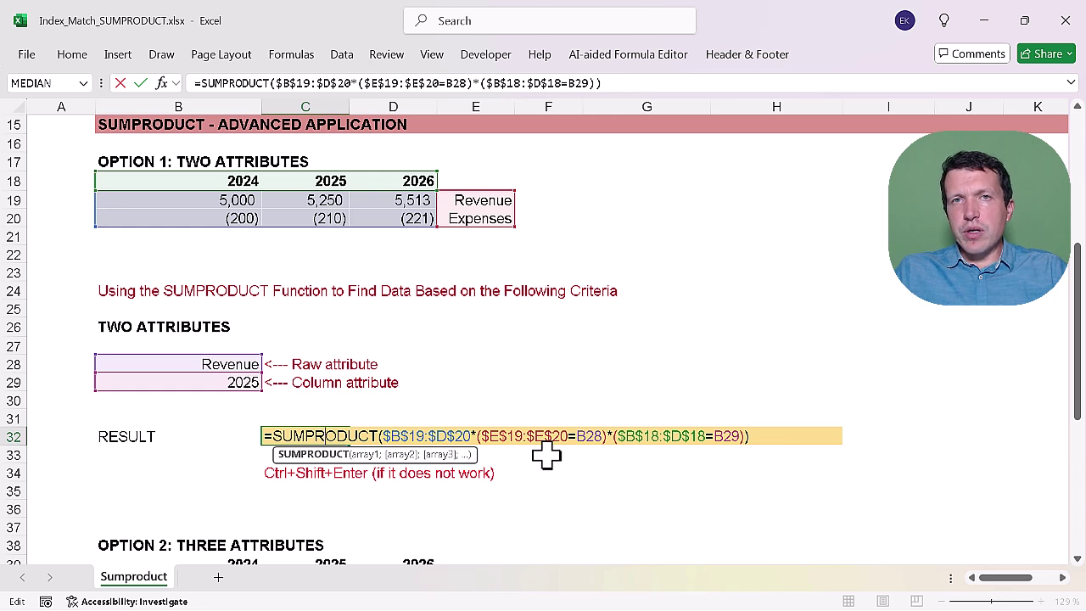
key(Return)
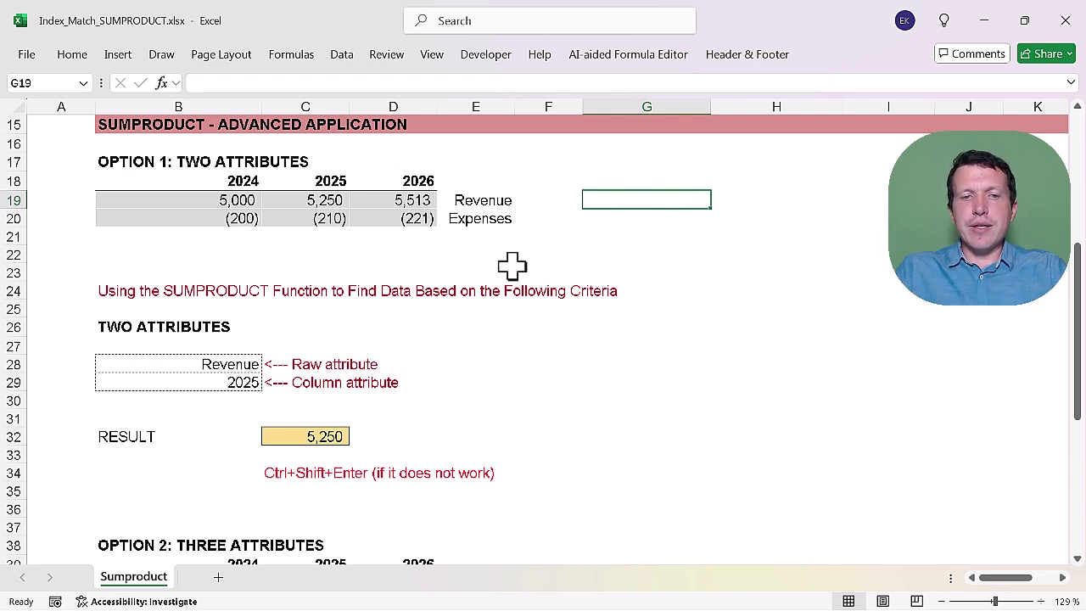
drag(251, 201, 416, 224)
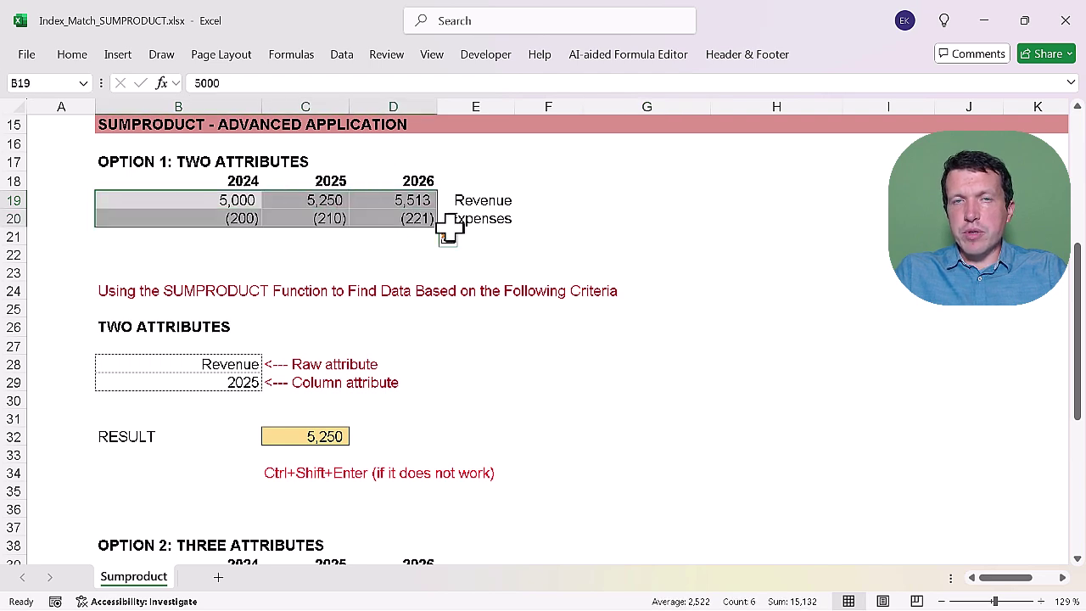
click(678, 202)
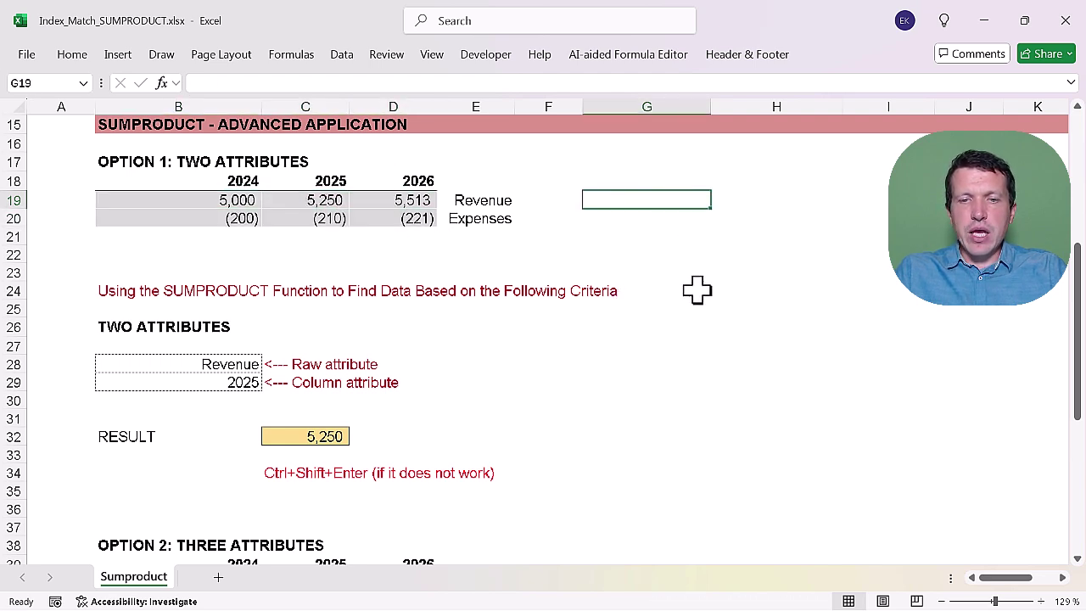
Enter 1 in each of G28, H28 and I28 to illustrate the matching Revenue row.
click(671, 364)
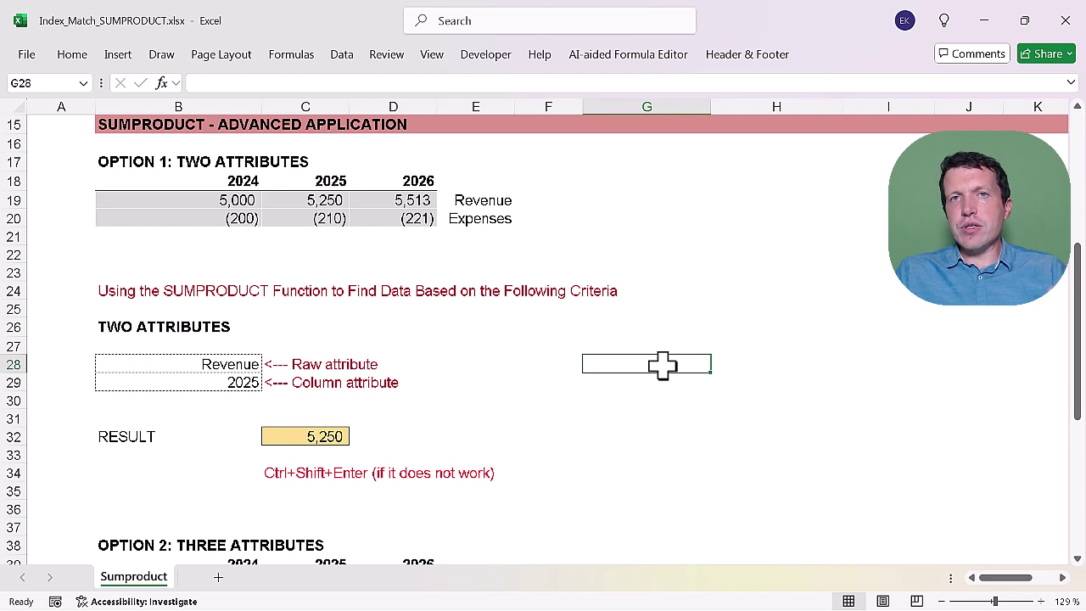
text(1)
key(Tab)
text(1)
key(Tab)
text(1)
key(Tab)
Enter 0 in each of G29, H29 and I29 to illustrate the non-matching Expenses row.
key(Left)
key(Down)
key(Left)
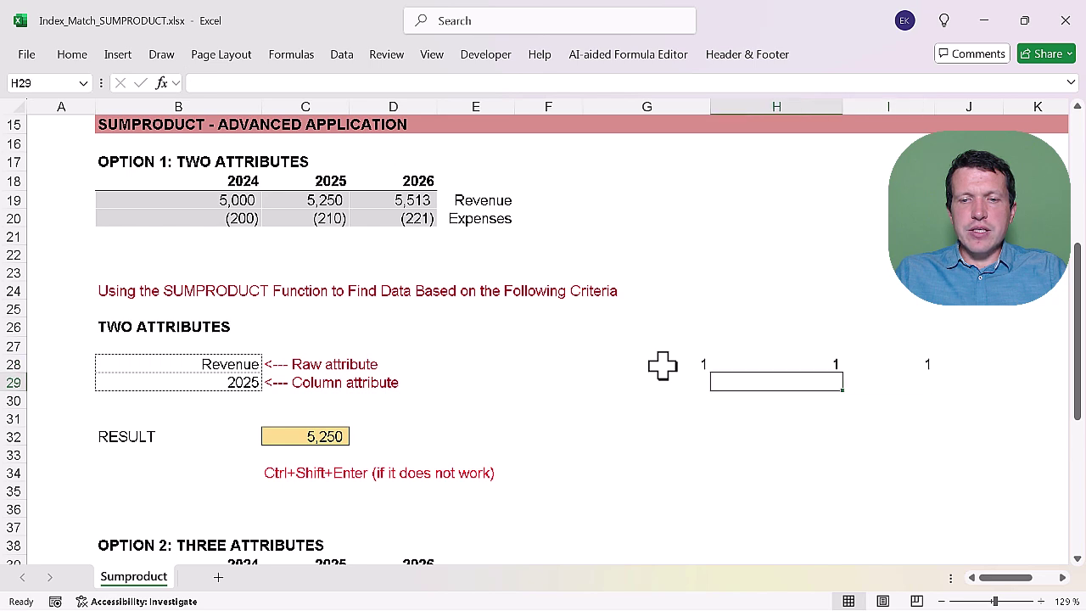
key(Left)
text(0)
key(Tab)
key(Tab)
key(Left)
text(0)
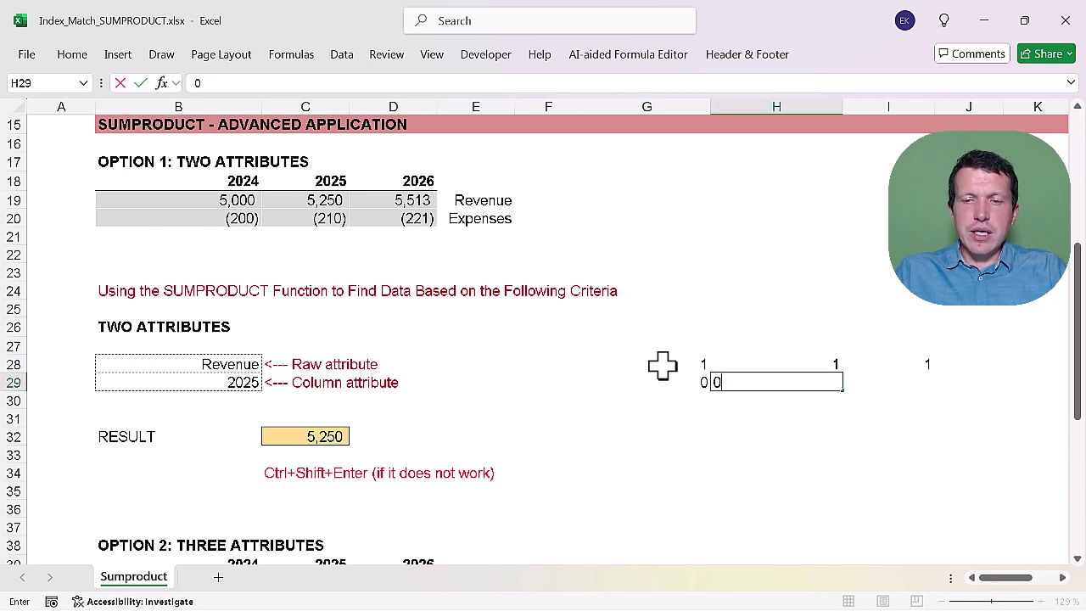
key(Tab)
text(0)
key(Return)
Examine the row flags in G28:I29, then the year criterion in B29 and its matching header in C18.
key(Up)
key(Up)
key(Left)
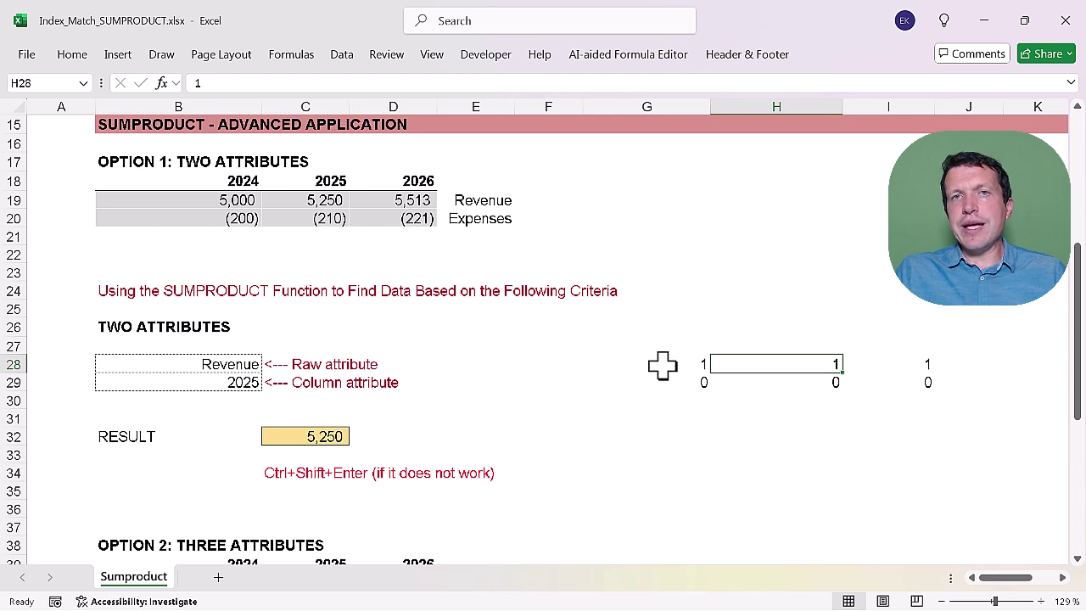
key(Down)
key(Left)
key(Up)
key(Up)
key(Right)
key(Left)
key(Down)
key(Down)
key(Down)
key(Down)
key(Down)
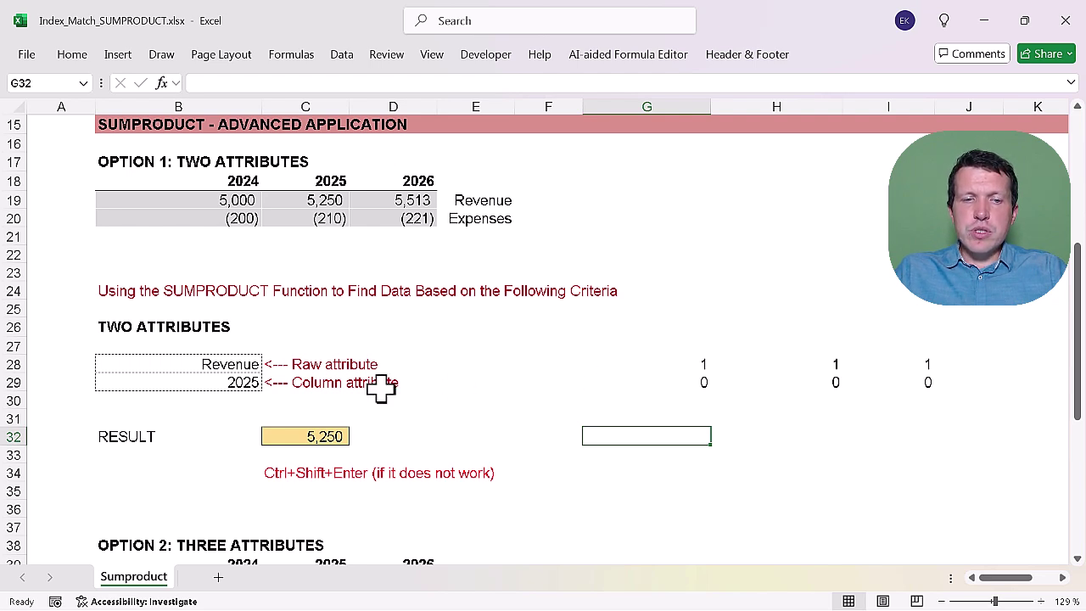
click(244, 381)
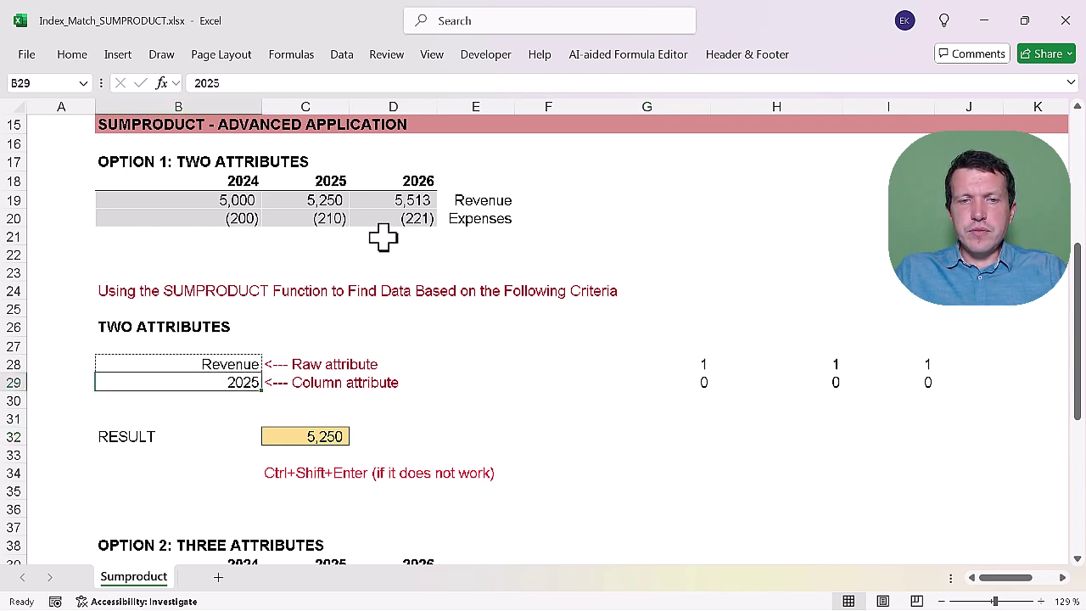
mouse_move(322, 181)
mouse_down()
mouse_move(316, 216)
mouse_move(315, 181)
mouse_up()
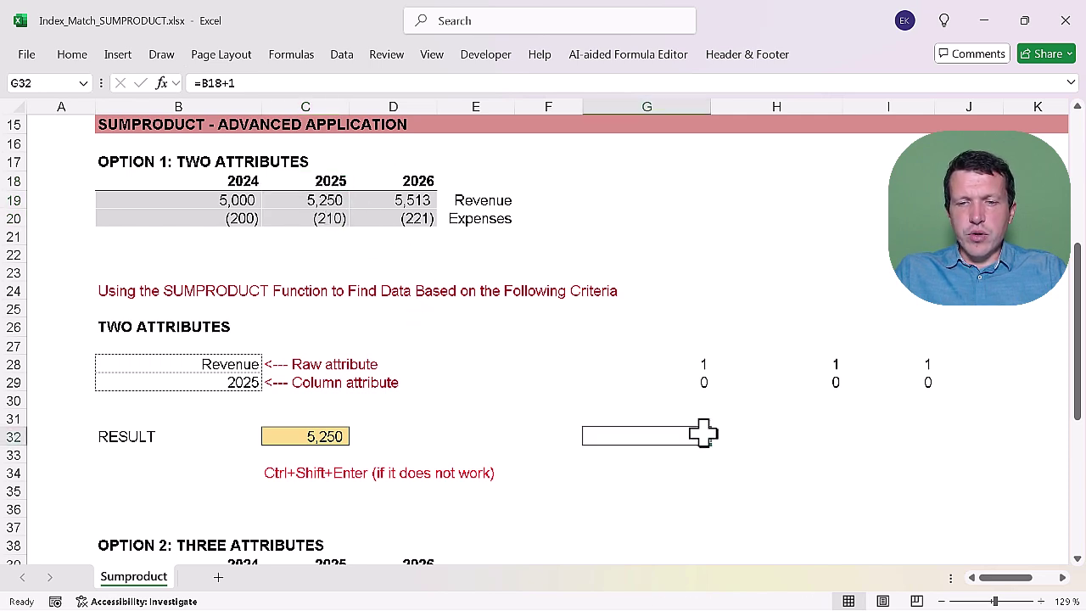
Enter 1 in H32 and H33 to illustrate the matching 2025 column.
drag(696, 434, 745, 459)
key(Right)
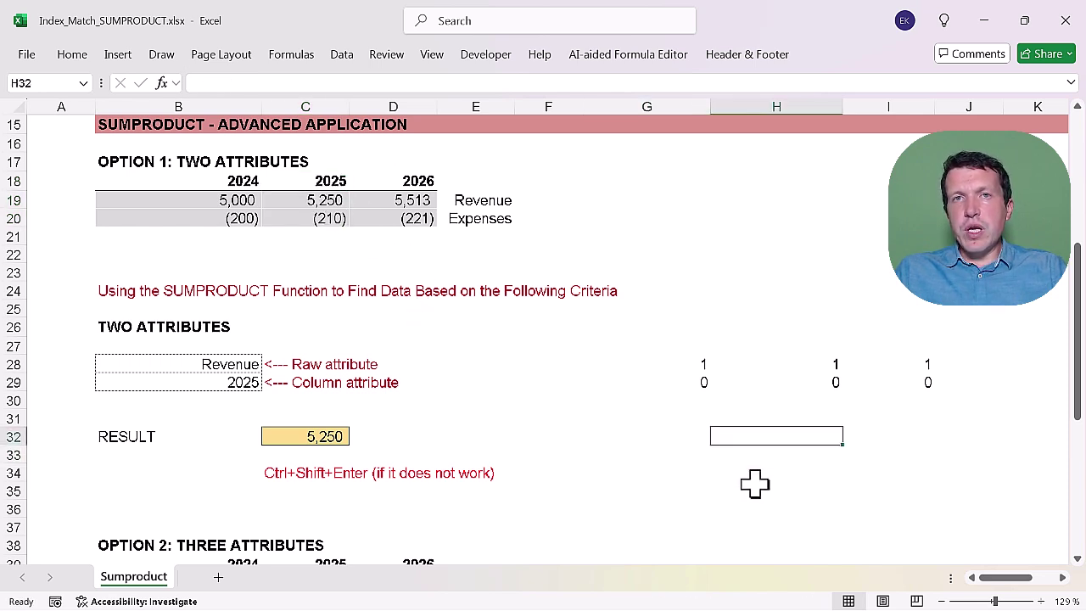
text(1)
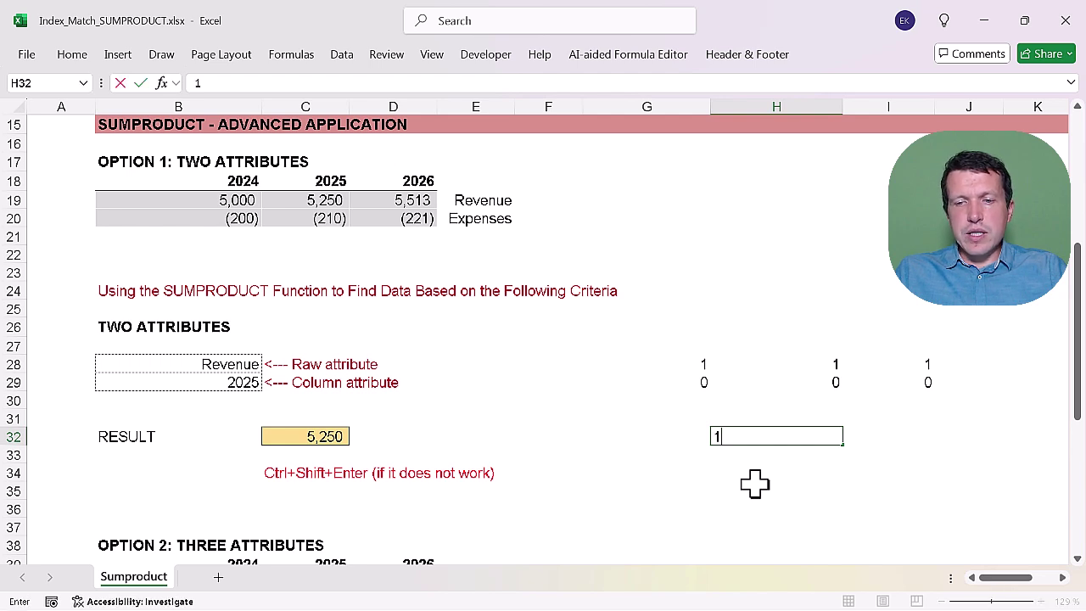
key(Return)
text(1)
Enter 0 in G32 and G33 to illustrate the non-matching 2024 column.
key(Left)
key(Up)
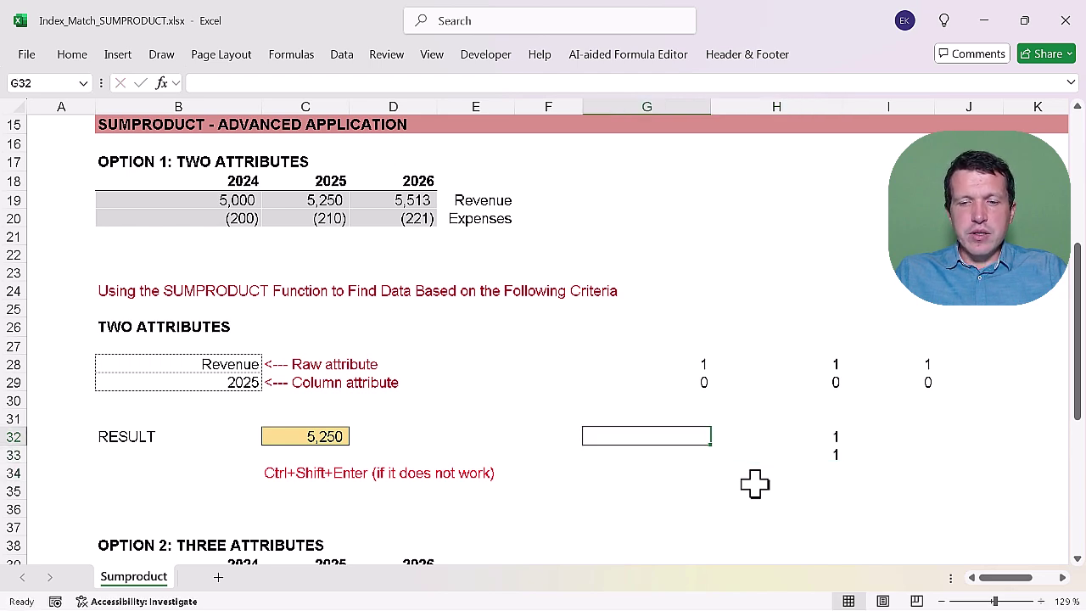
text(0)
key(Return)
text(0)
Enter 0 in I32 and I33 to illustrate the non-matching 2026 column.
key(Right)
key(Right)
key(Up)
key(Up)
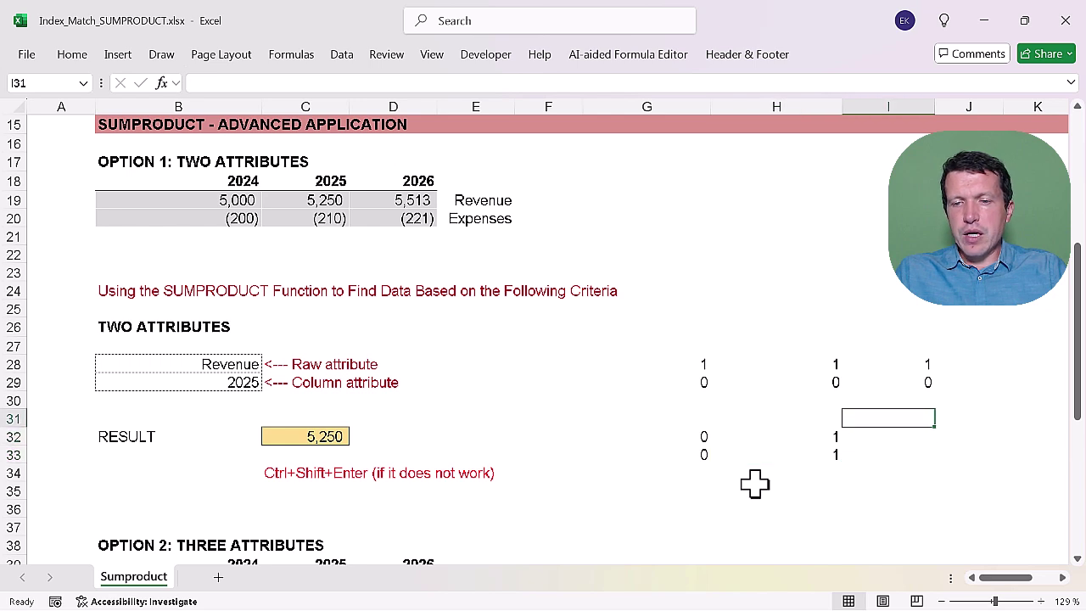
key(Down)
text(0)
key(Return)
text(0)
key(Return)
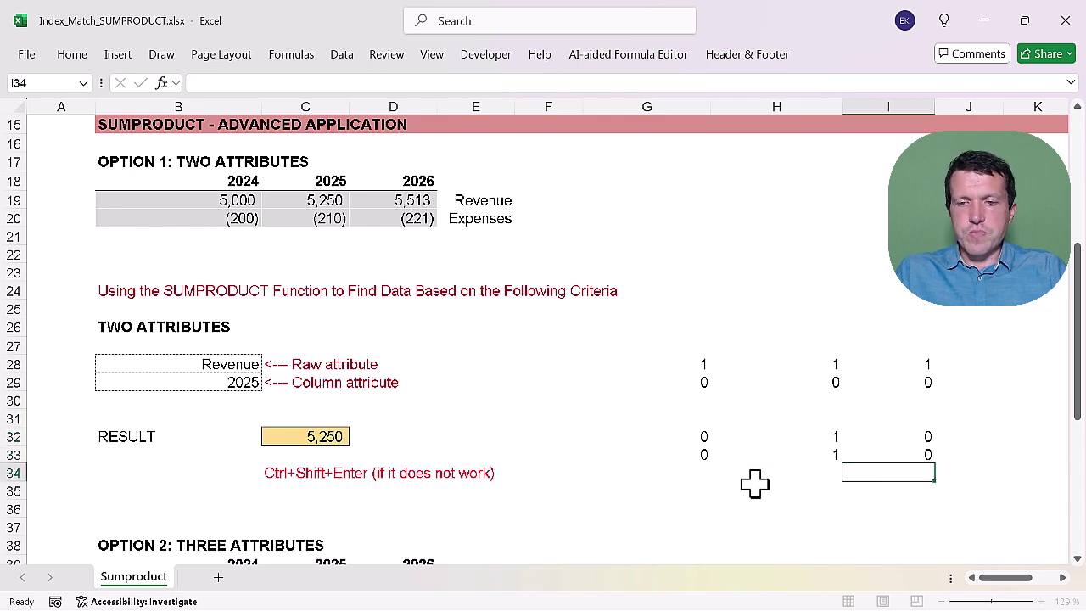
Start a SUMPRODUCT formula in G36 with the data range B19:D20 as its first array.
key(Down)
key(Left)
key(Left)
key(Down)
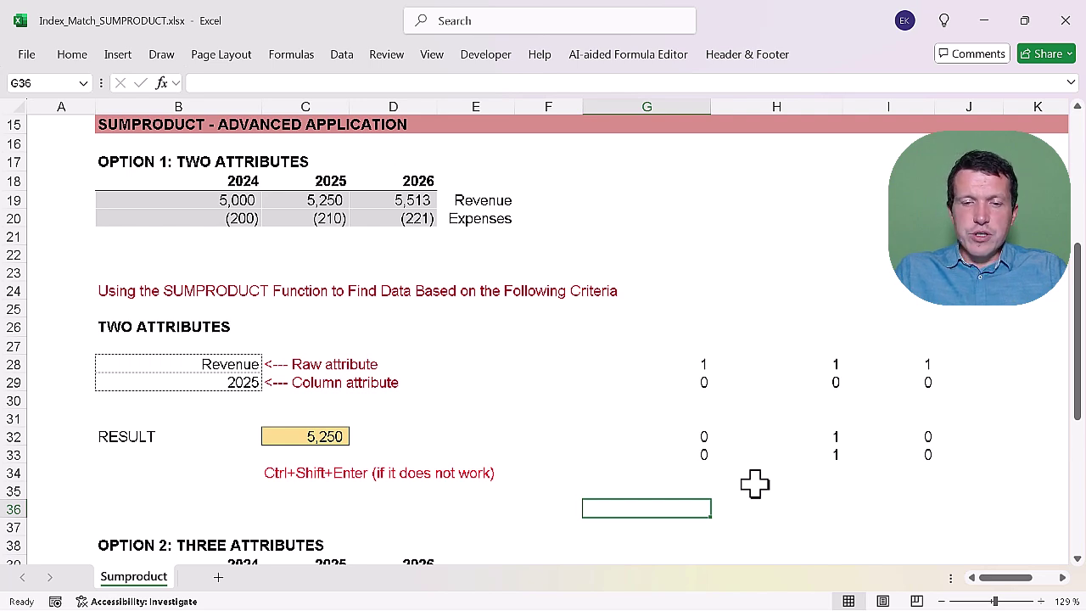
text(=sumproduct()
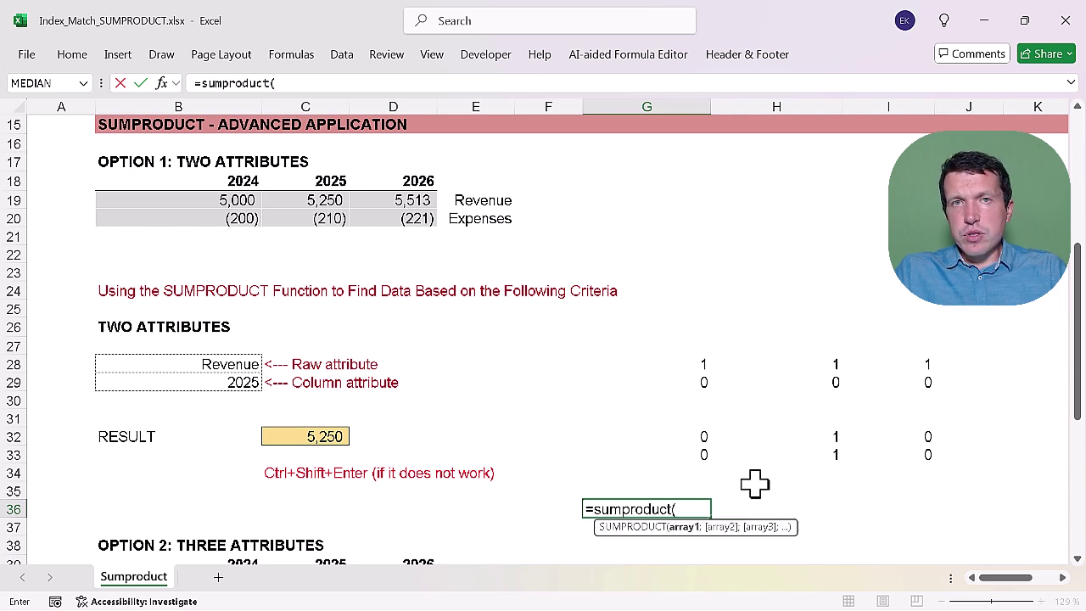
drag(231, 200, 369, 214)
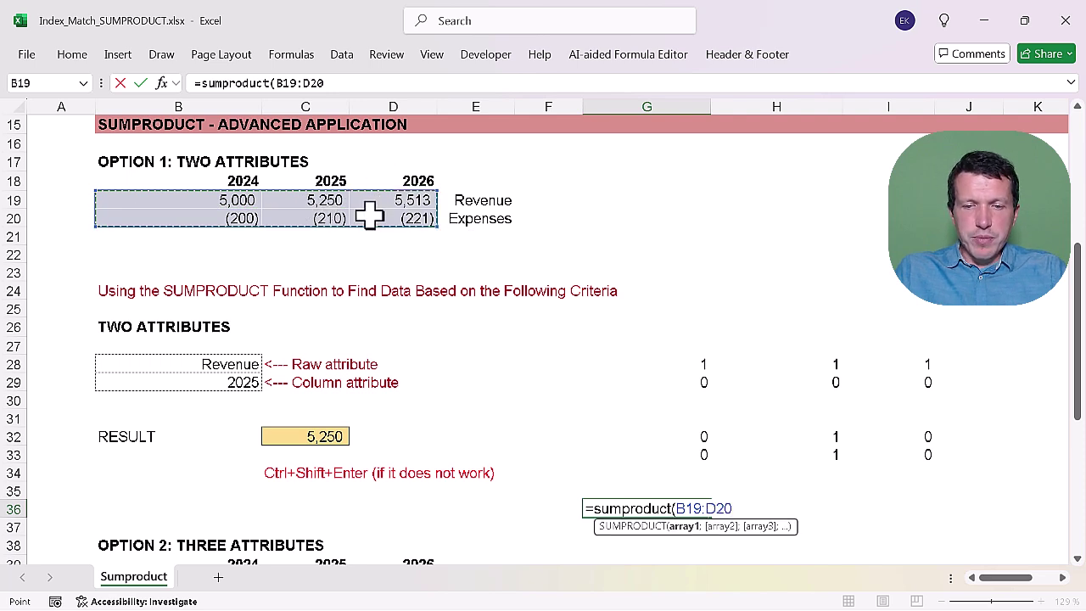
text(4)
key(BackSpace)
text(;)
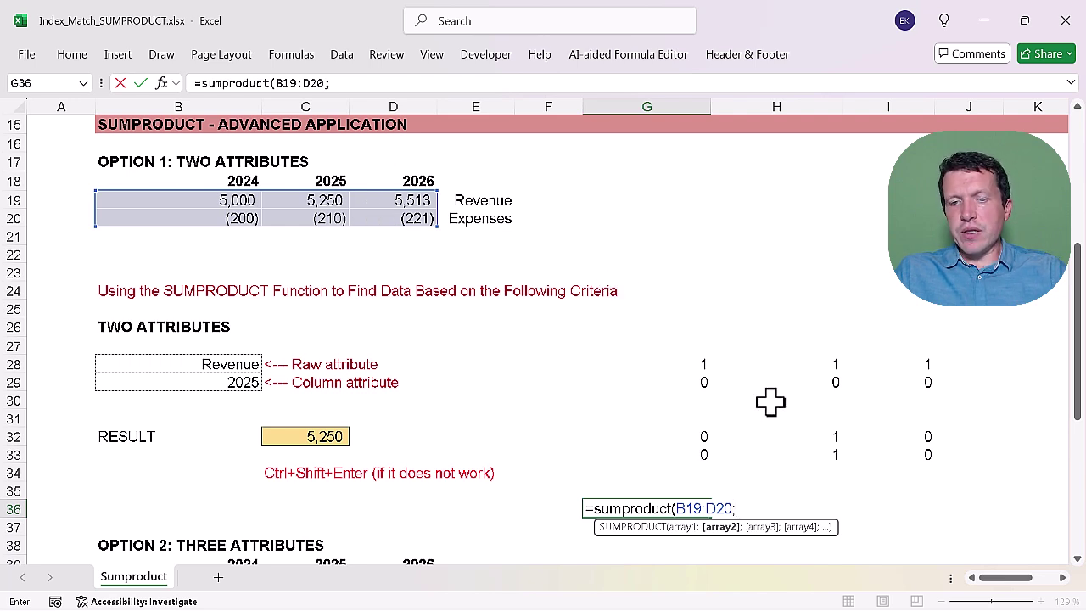
Add the flag ranges G28:I29 and G32:I33 as further arrays and complete the SUMPRODUCT formula in G36.
drag(695, 360, 875, 384)
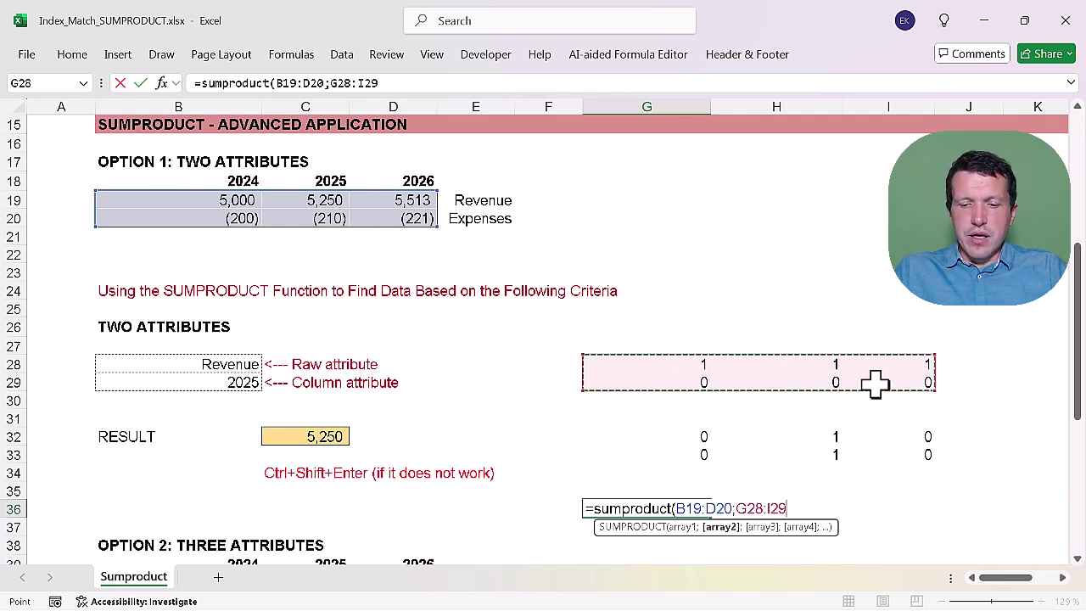
text(;)
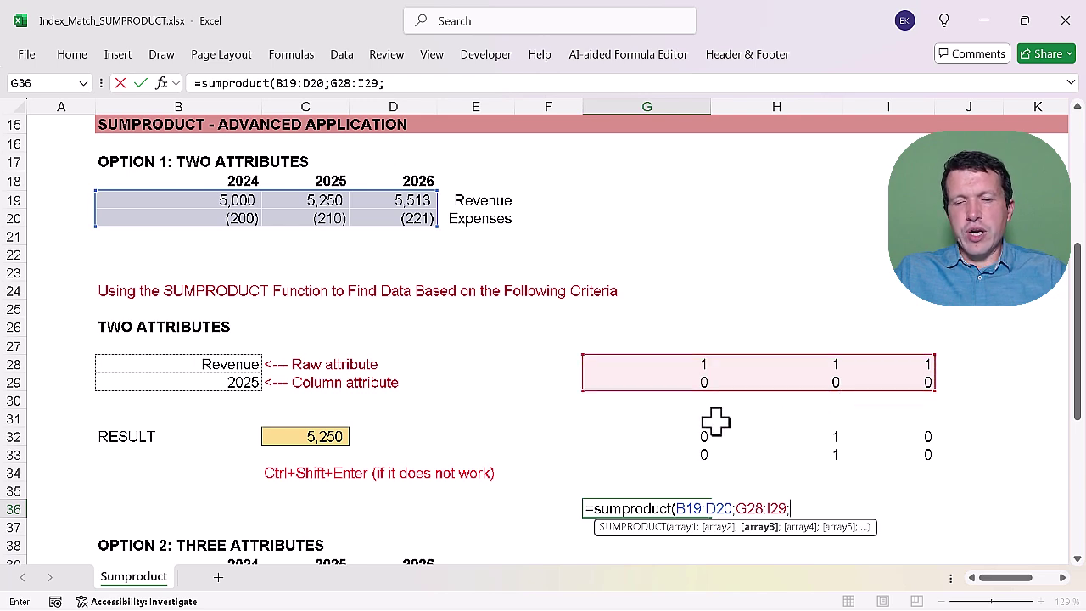
drag(667, 432, 880, 456)
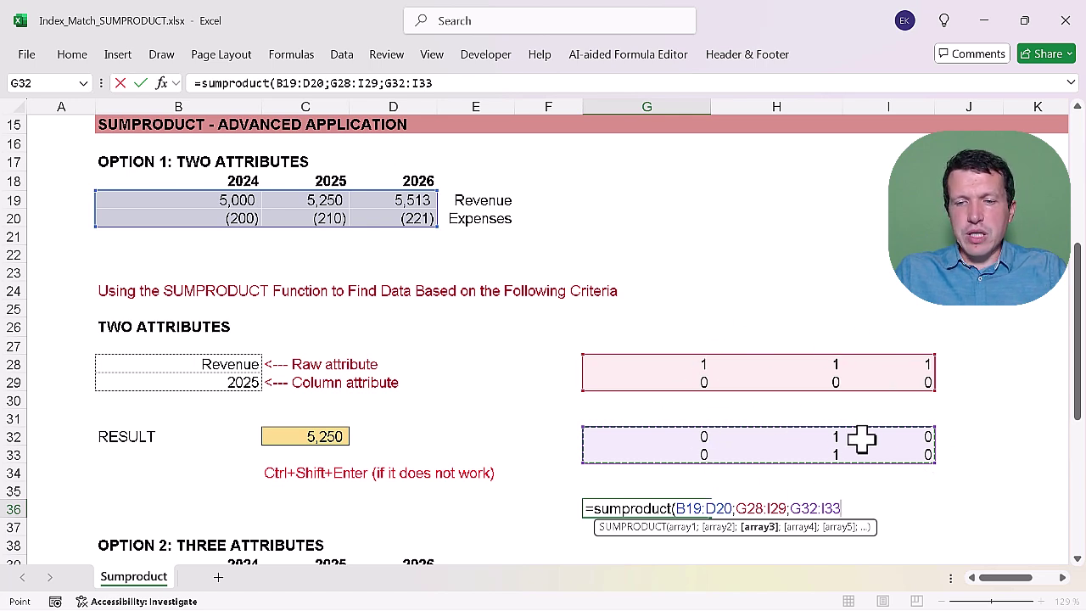
text())
key(Return)
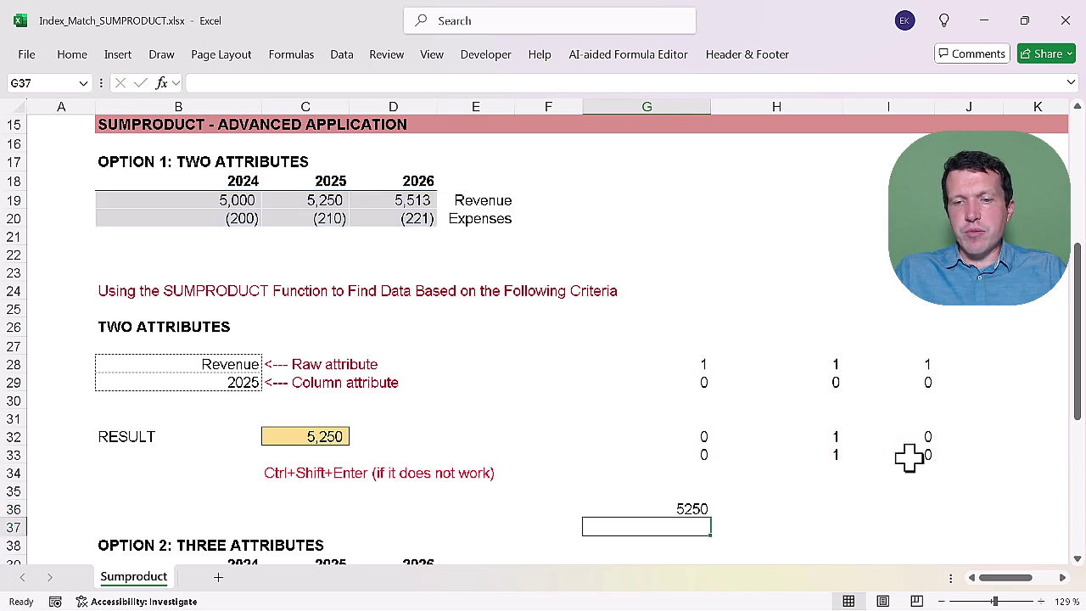
Compare the formula in G36 and the flags in H28 and H32 with the SUMPRODUCT formula in C32.
click(685, 507)
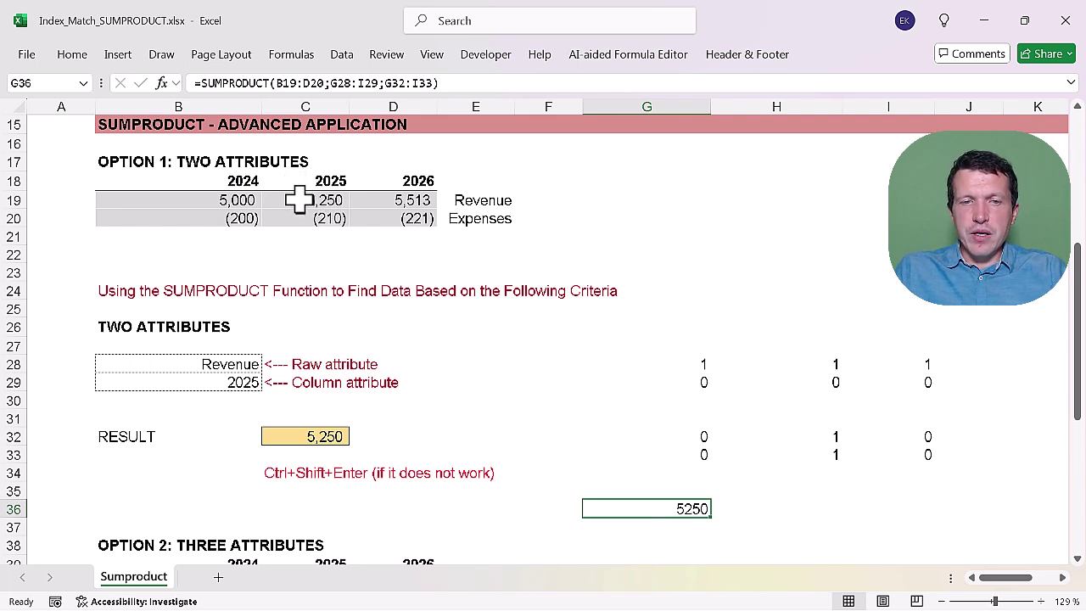
click(807, 363)
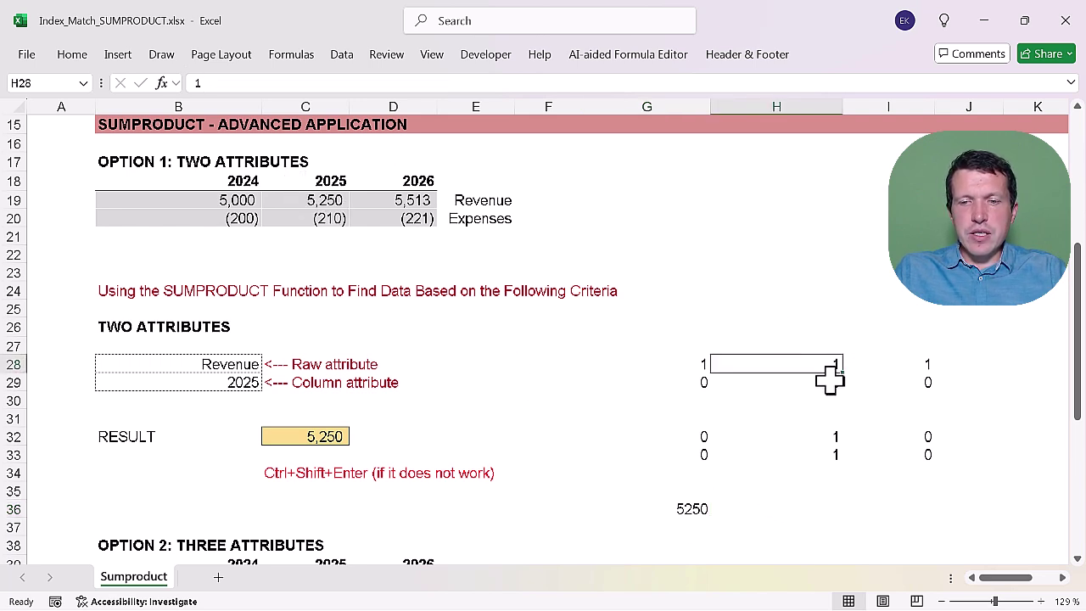
click(806, 434)
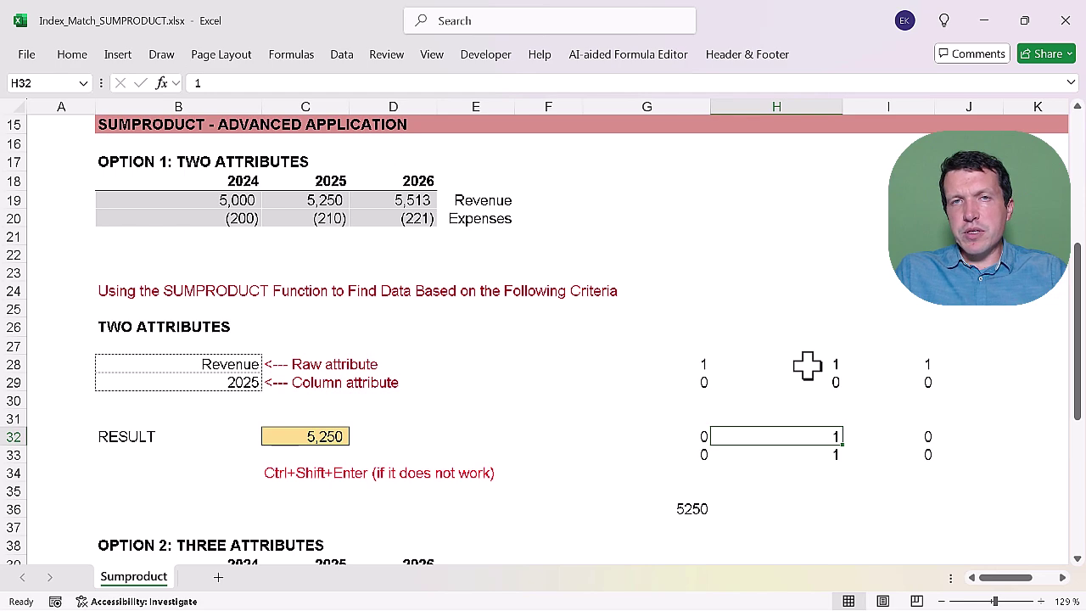
key(F2)
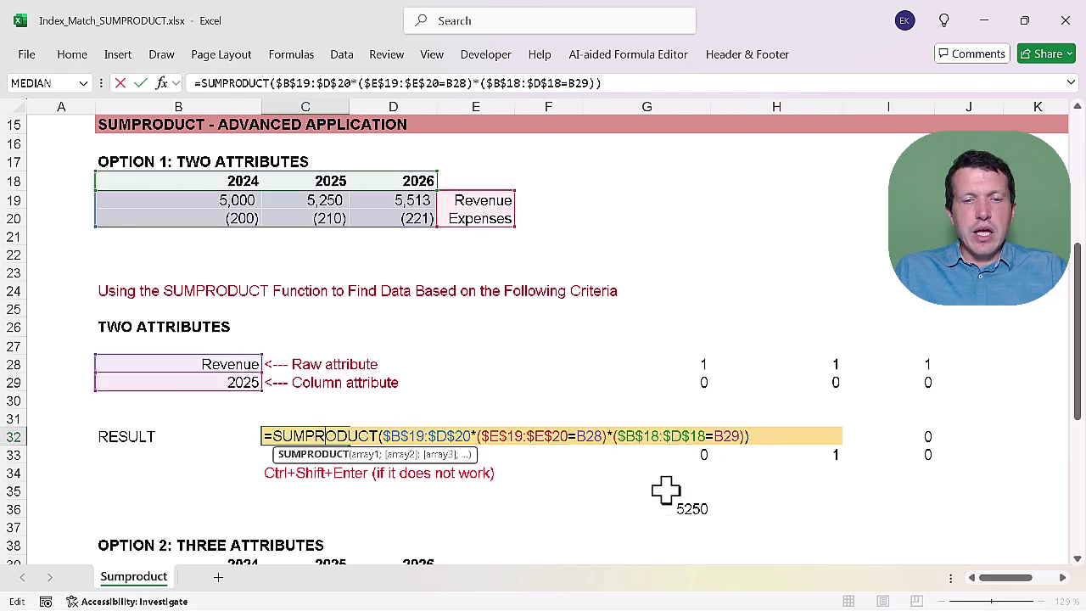
key(Return)
Examine the Option 2 three-attribute table, including the year headers in B39:D39 and the row labels in E40:F43.
key(Down)
key(Down)
key(Down)
key(Down)
key(Down)
key(Down)
key(Down)
key(Down)
key(Down)
key(Down)
key(Down)
key(Down)
key(Down)
key(Down)
key(Down)
key(Down)
key(Down)
key(Down)
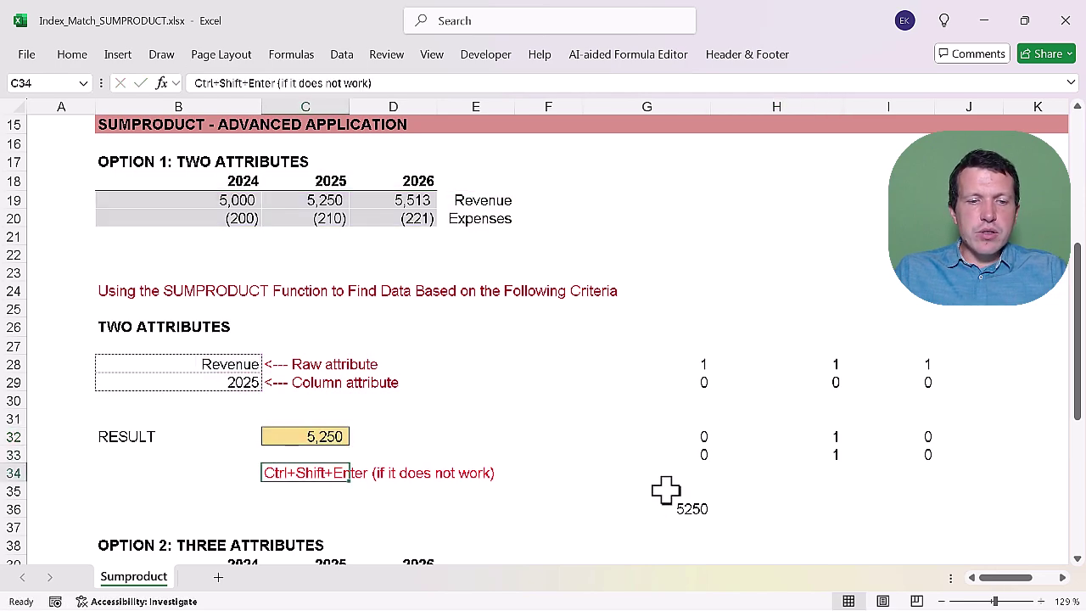
key(Down)
key(Down)
key(Down)
key(Down)
key(Down)
key(Down)
key(Down)
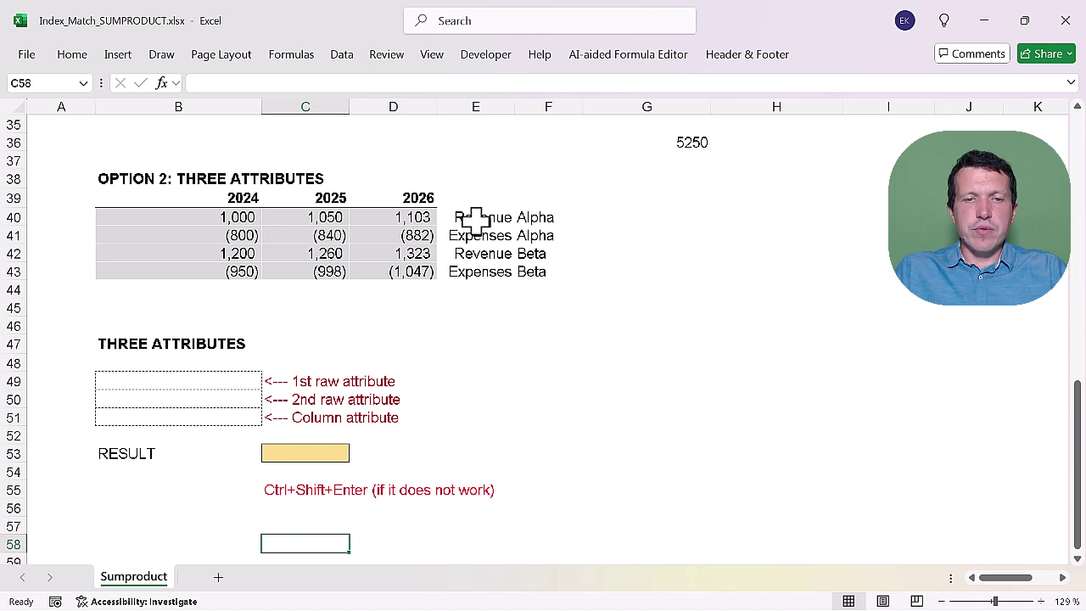
click(223, 197)
drag(223, 197, 416, 197)
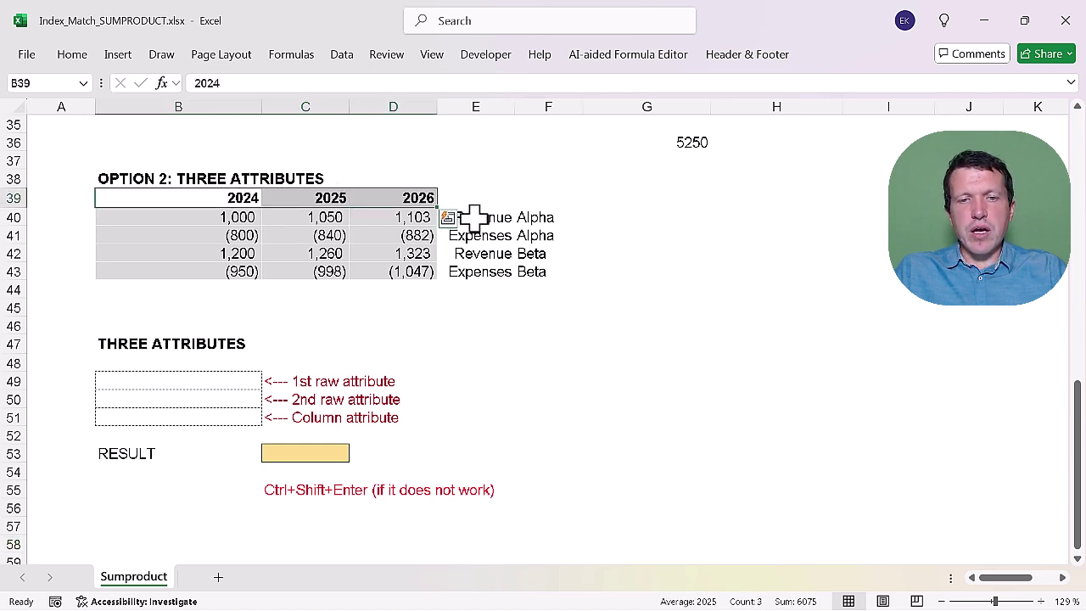
drag(483, 218, 489, 274)
drag(536, 219, 538, 270)
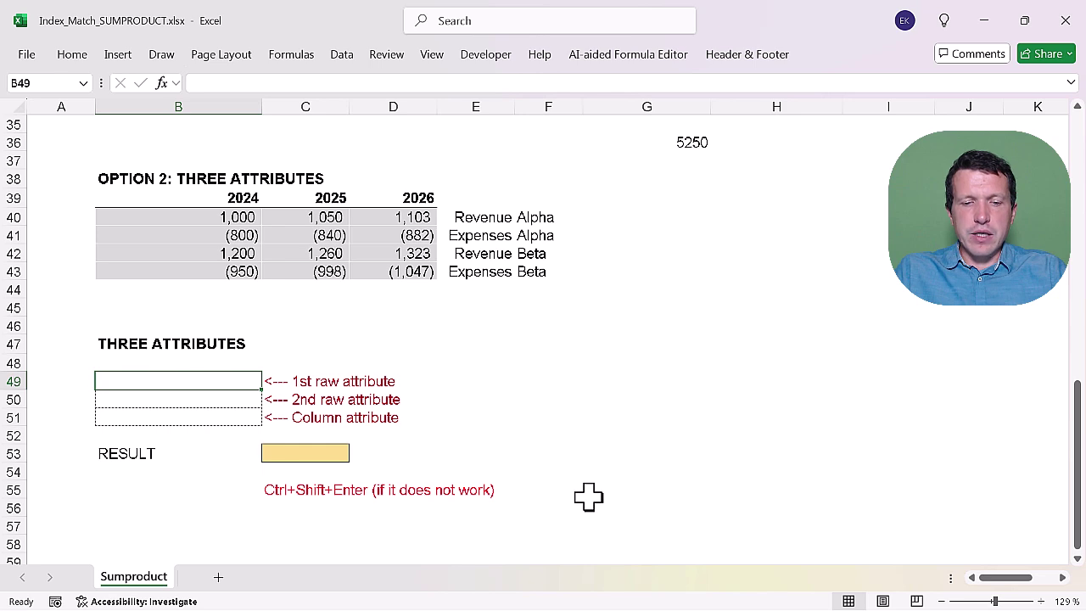
Enter the three lookup criteria: Expenses in B49, Beta in B50 and 2026 in B51.
text(Expenses)
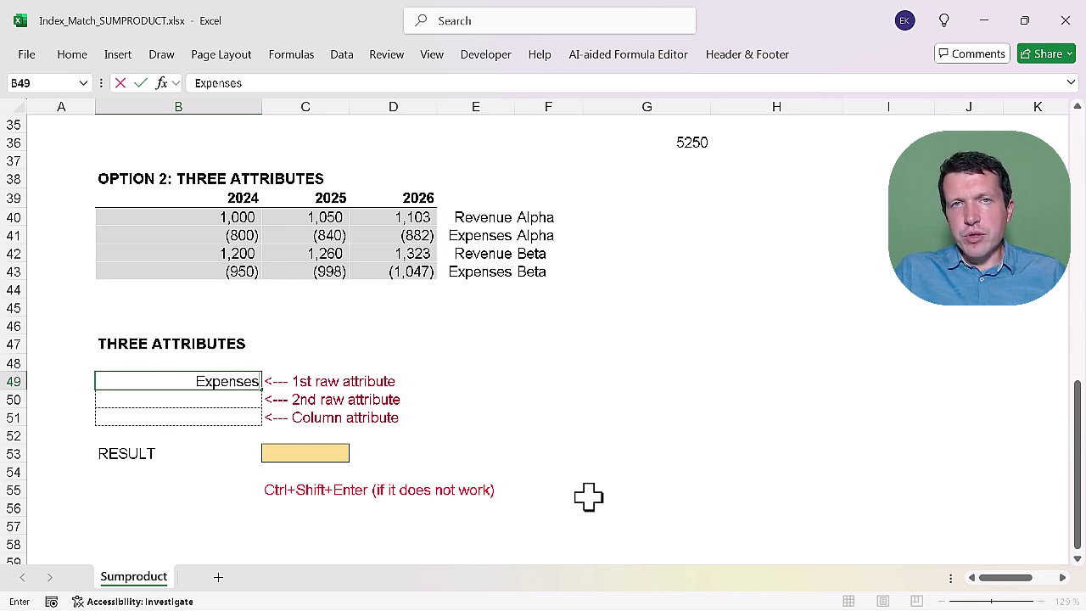
key(Return)
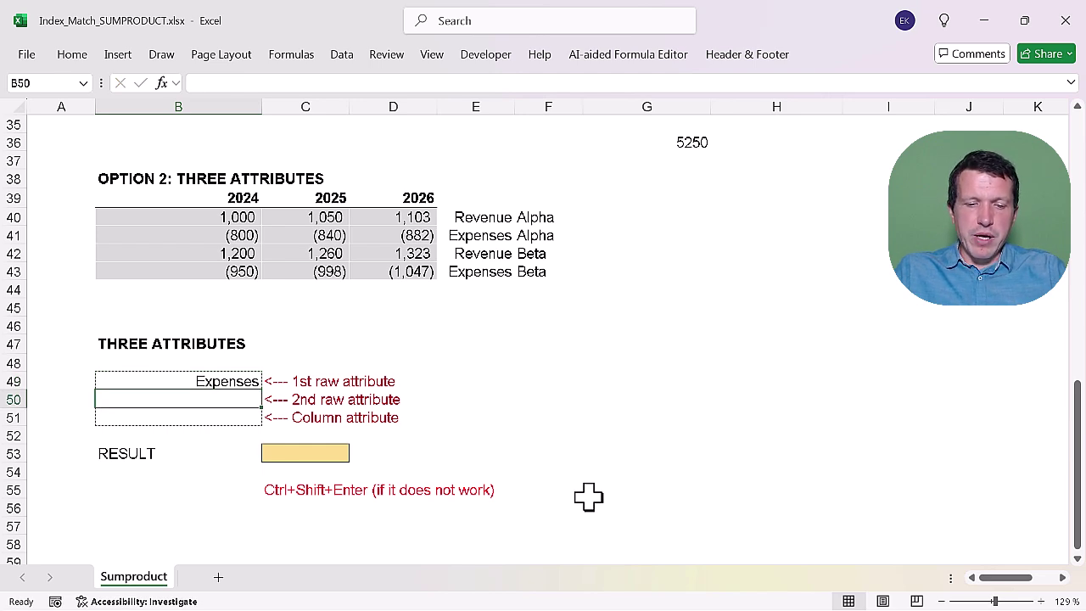
text(Beta)
key(Return)
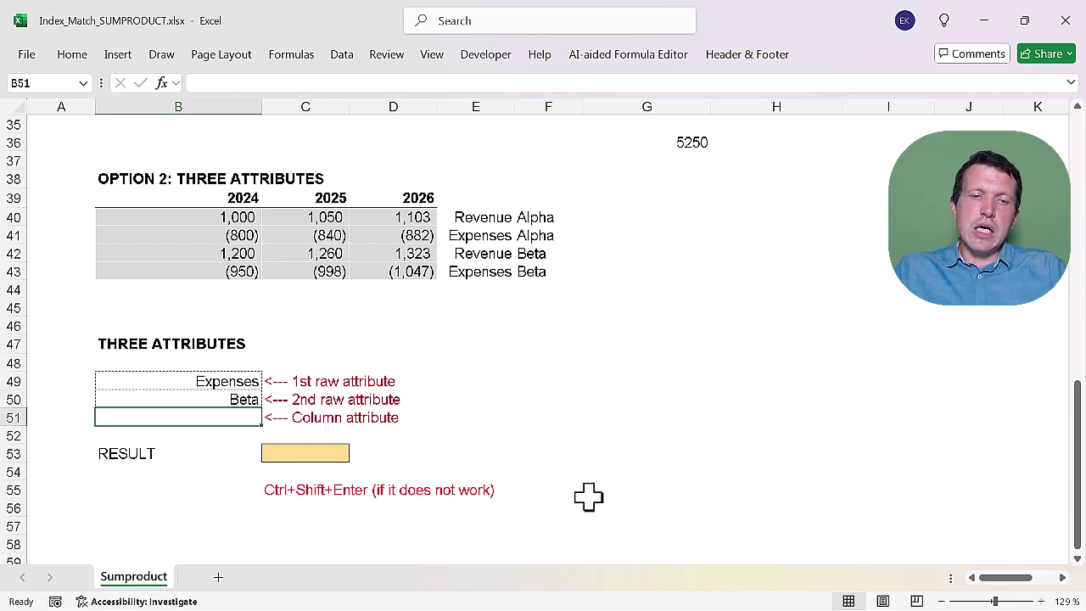
text(202)
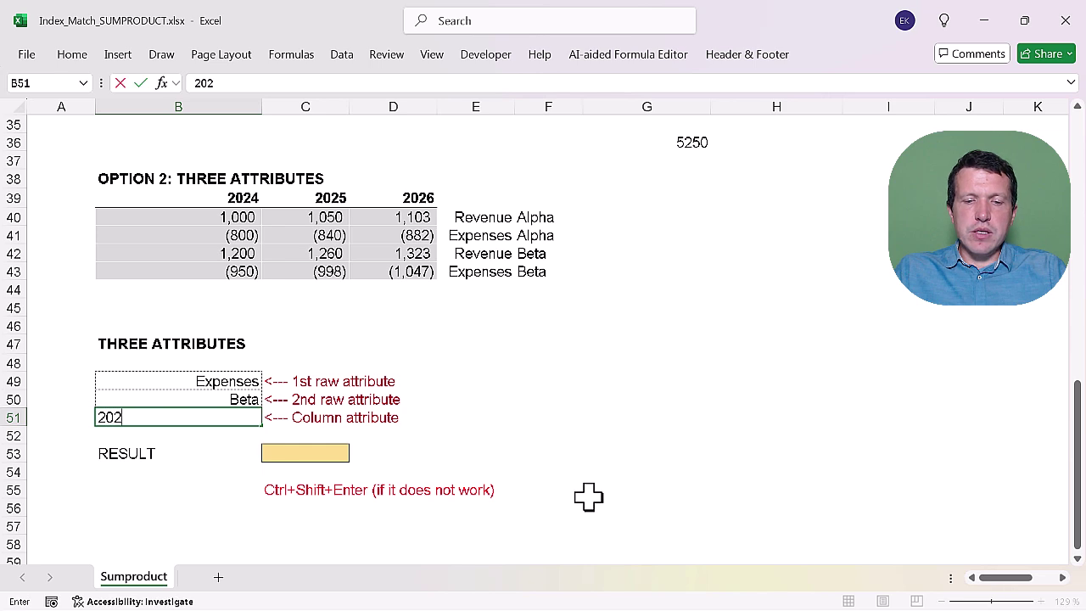
text(6)
key(Return)
Start a SUMPRODUCT formula in result cell C53 with the absolute data range $B$40:$D$43.
key(Down)
key(Right)
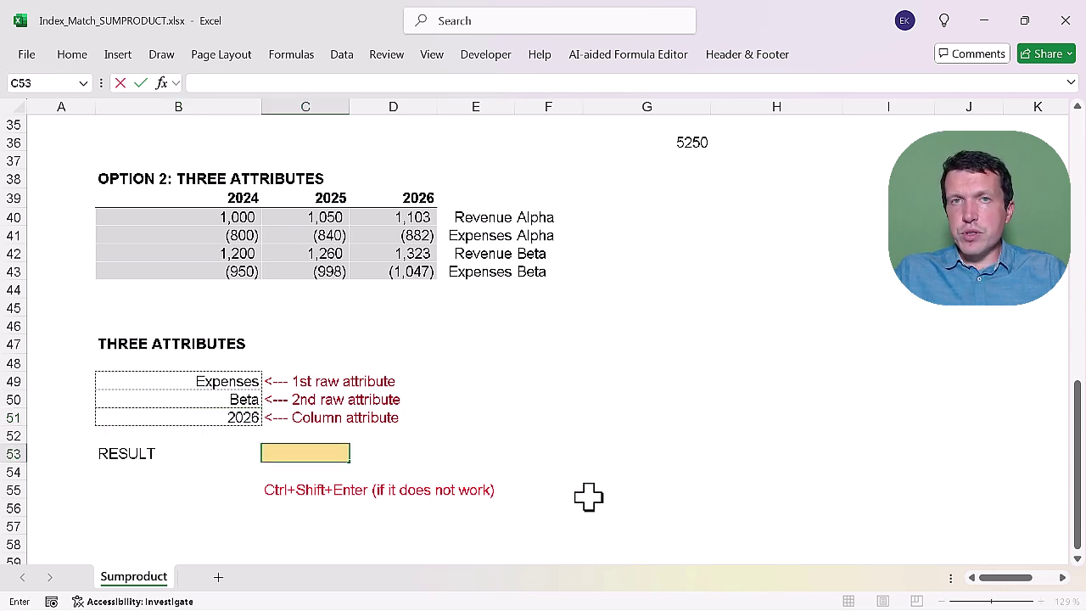
text(=su)
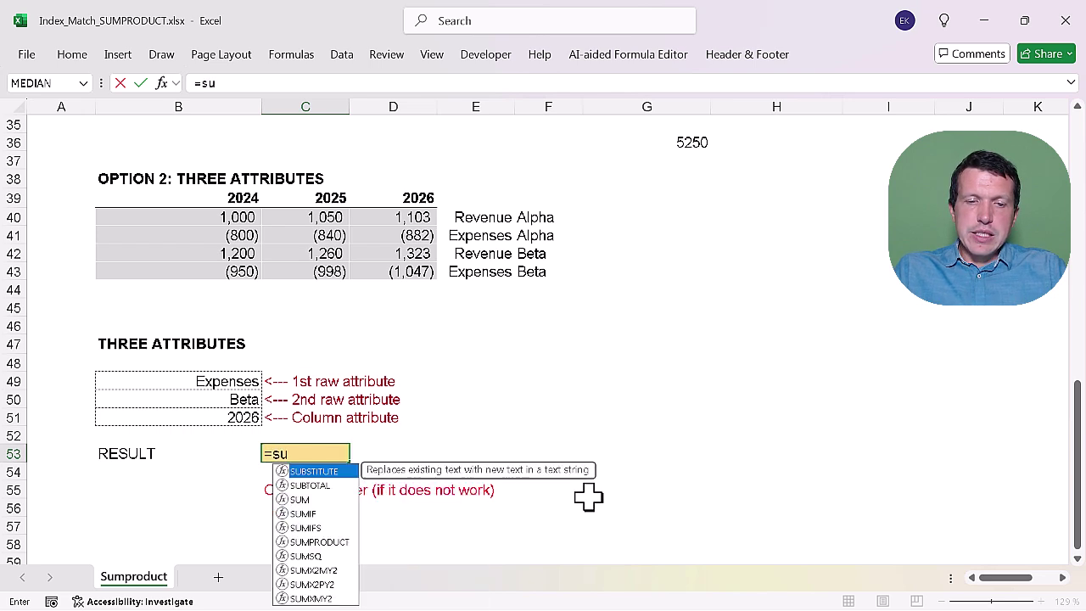
text(mproduct()
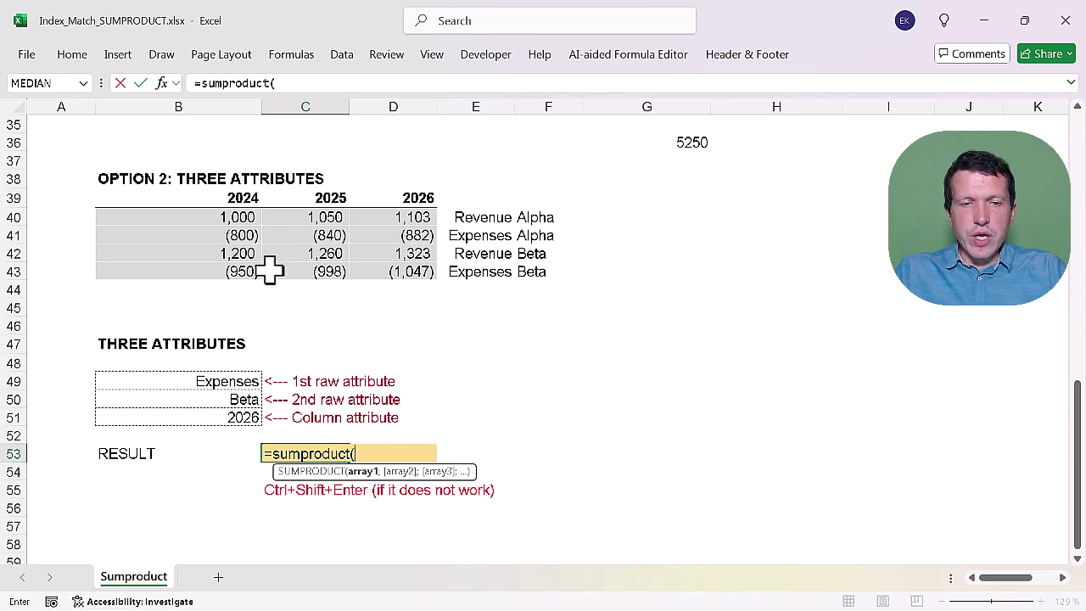
drag(230, 223, 397, 276)
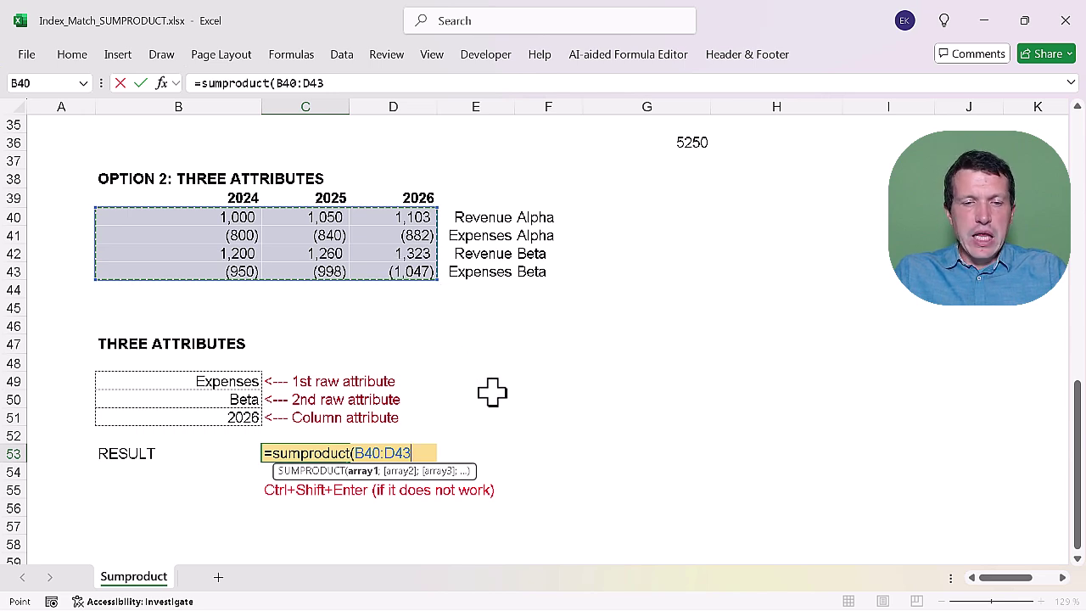
key(F4)
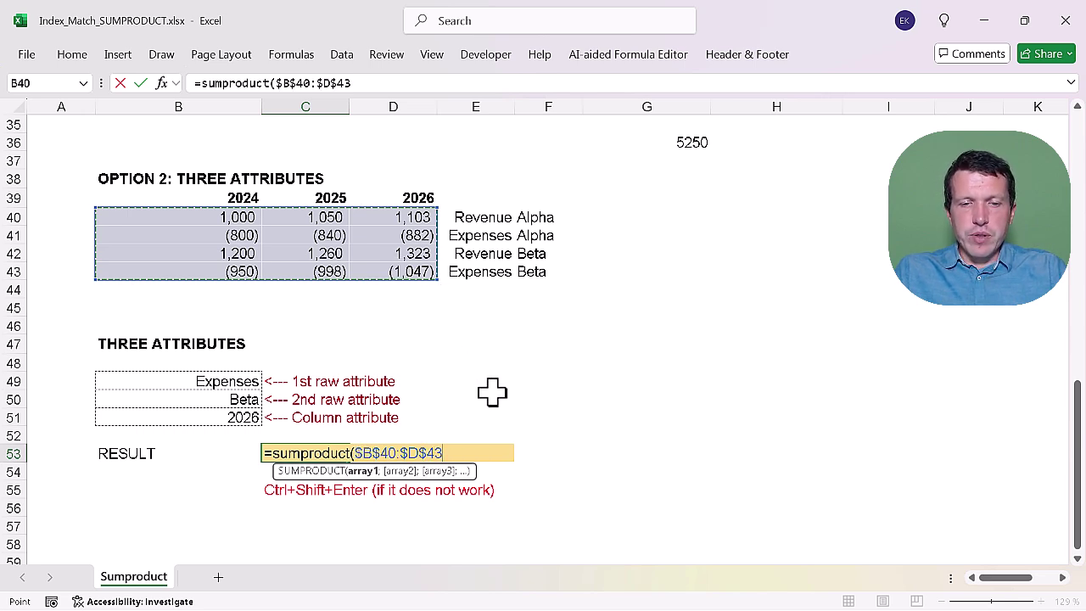
Multiply the data range in the C53 formula by the first row condition ($E$40:$E$43=B49).
text(*()
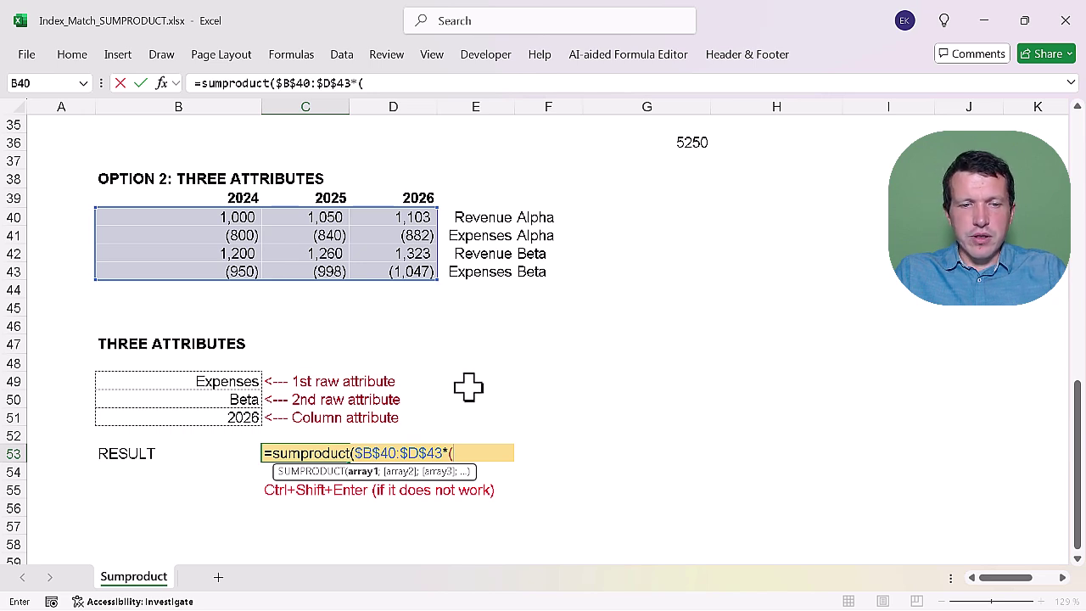
click(477, 217)
drag(476, 217, 475, 272)
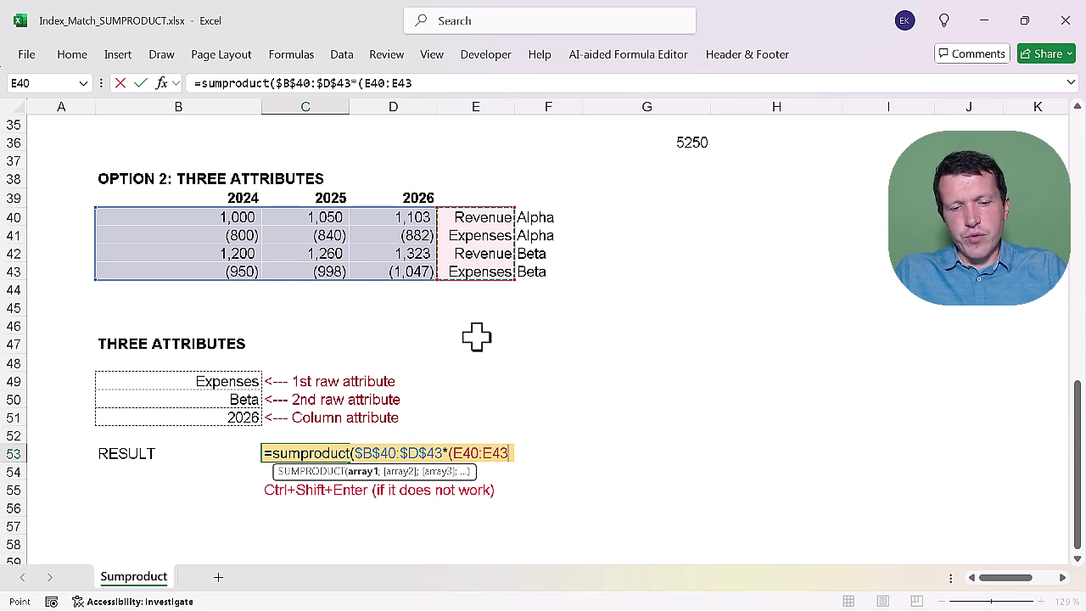
key(F4)
text(=)
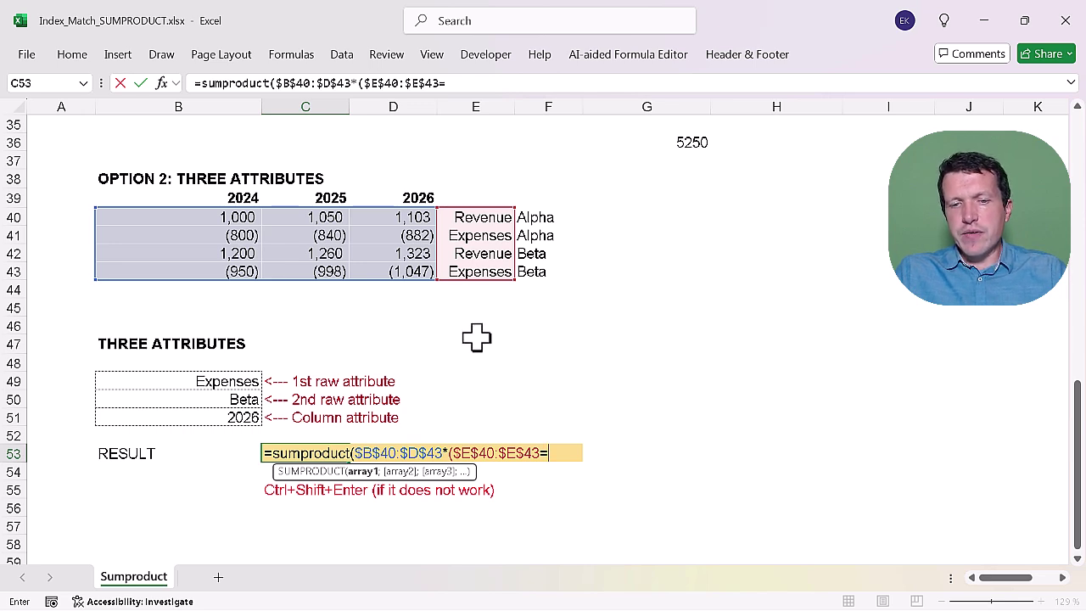
click(231, 381)
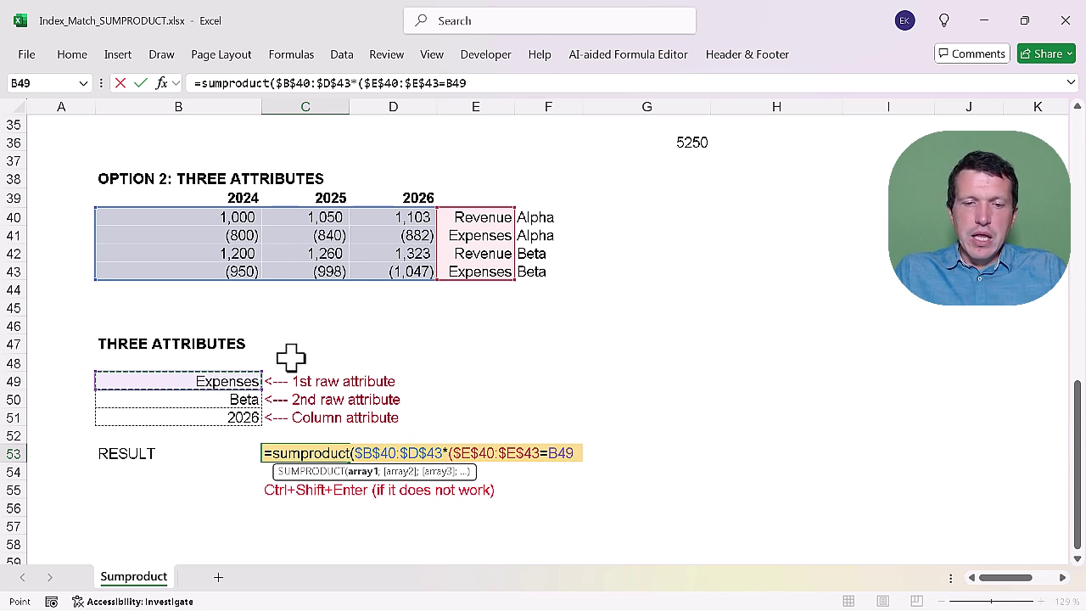
text())
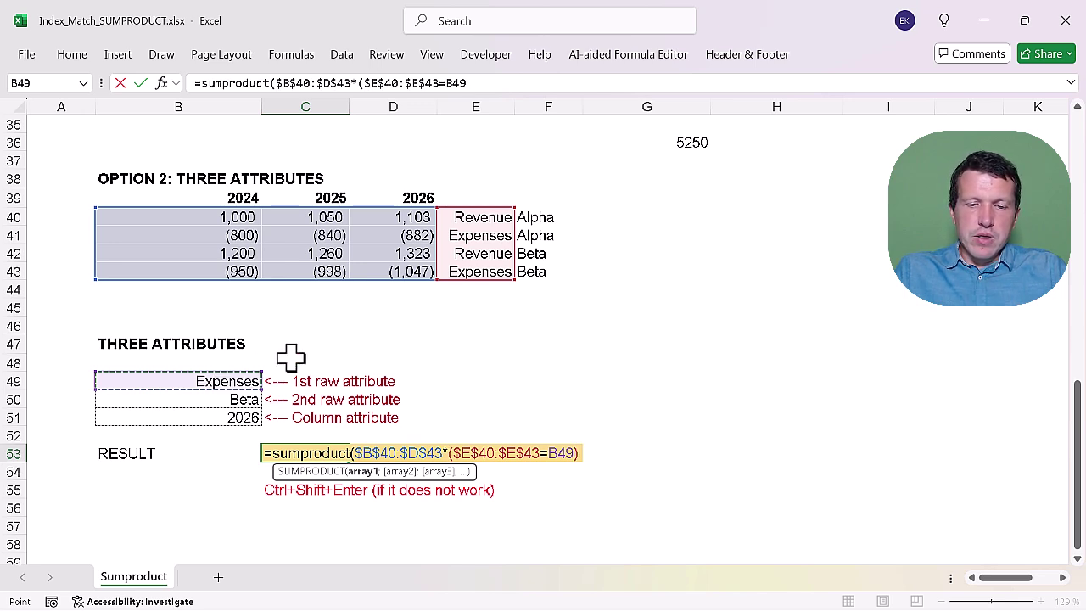
Multiply by the second row condition in the C53 formula, ($F$40:$F$43=B50), with the label range absolute.
text(*()
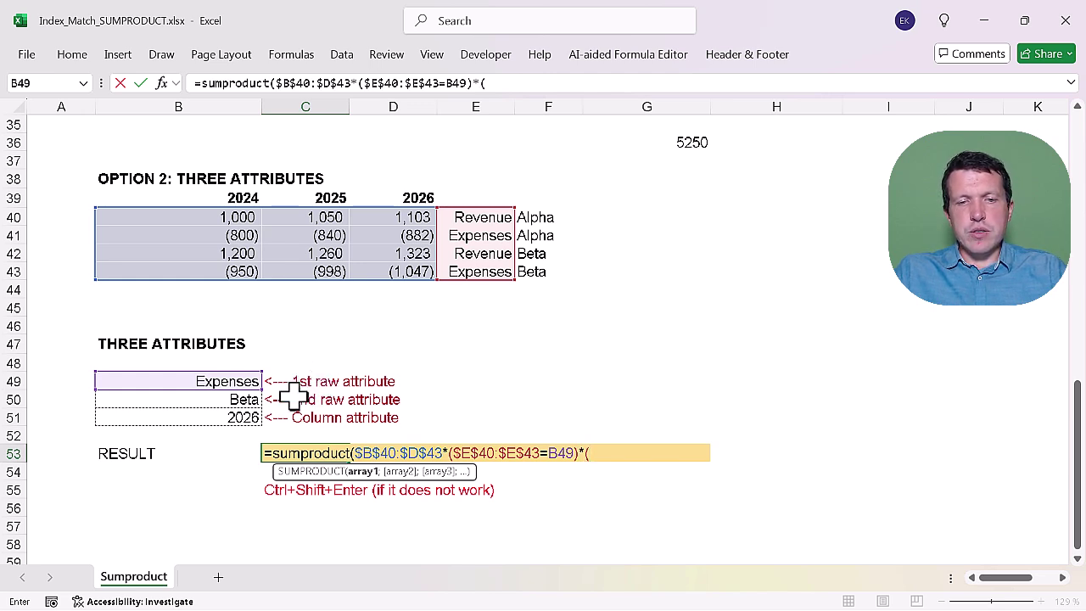
drag(552, 218, 548, 269)
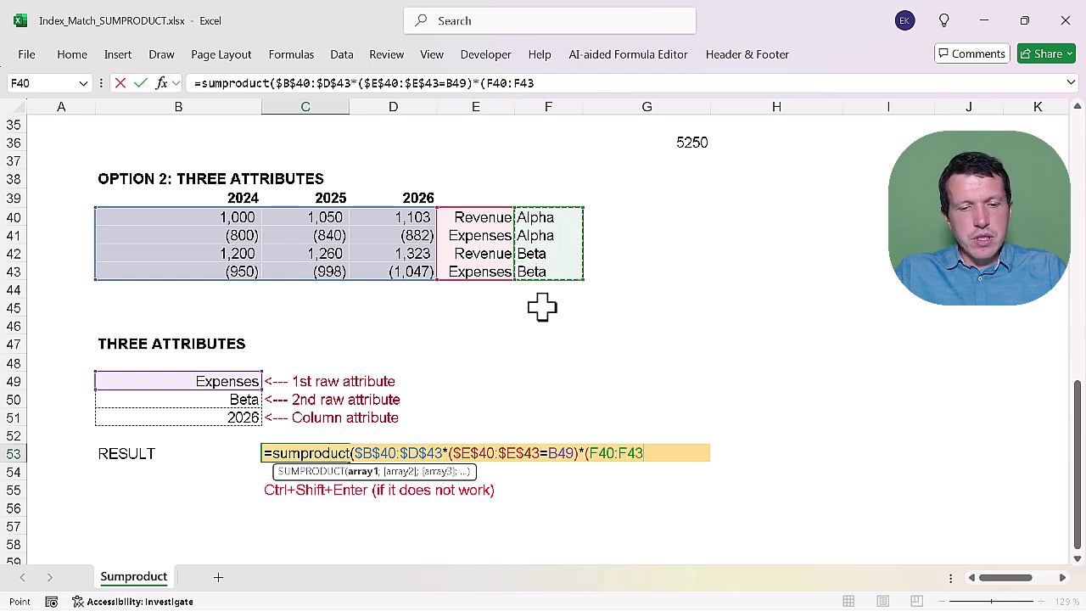
key(F4)
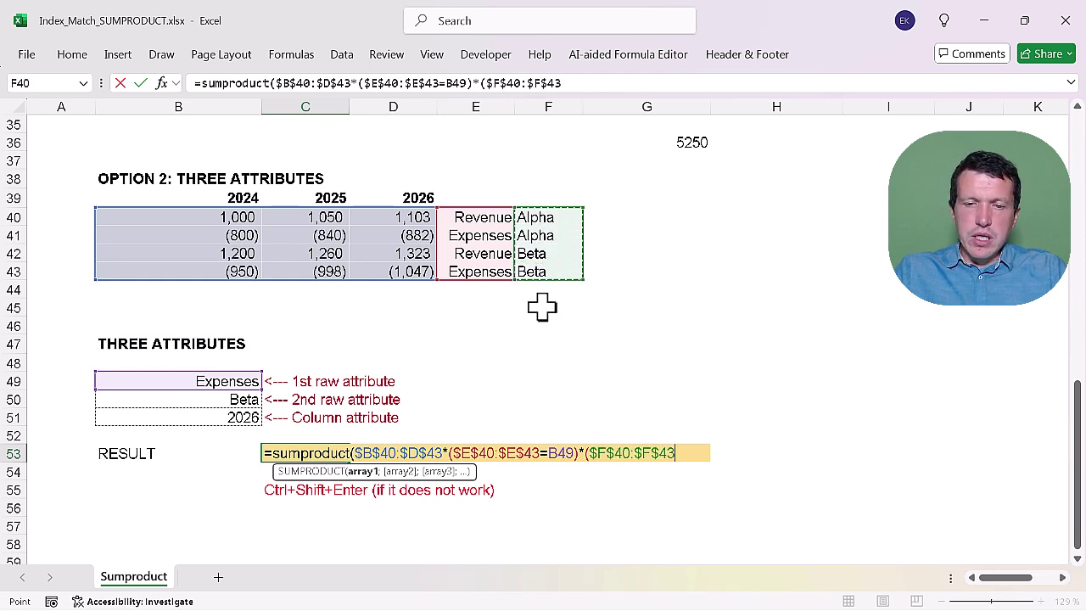
text(=)
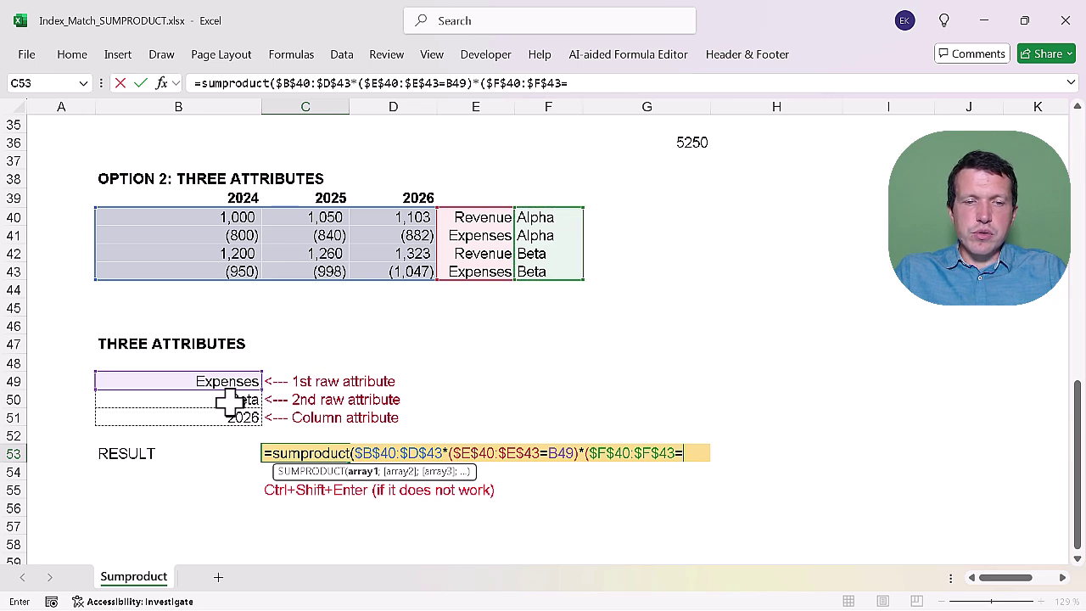
click(183, 399)
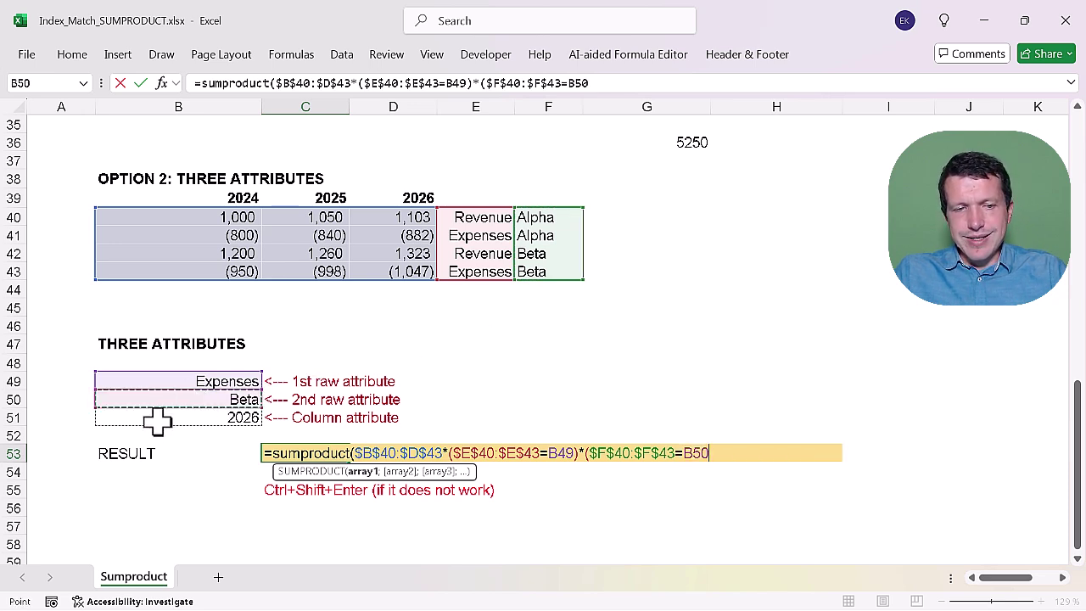
text())
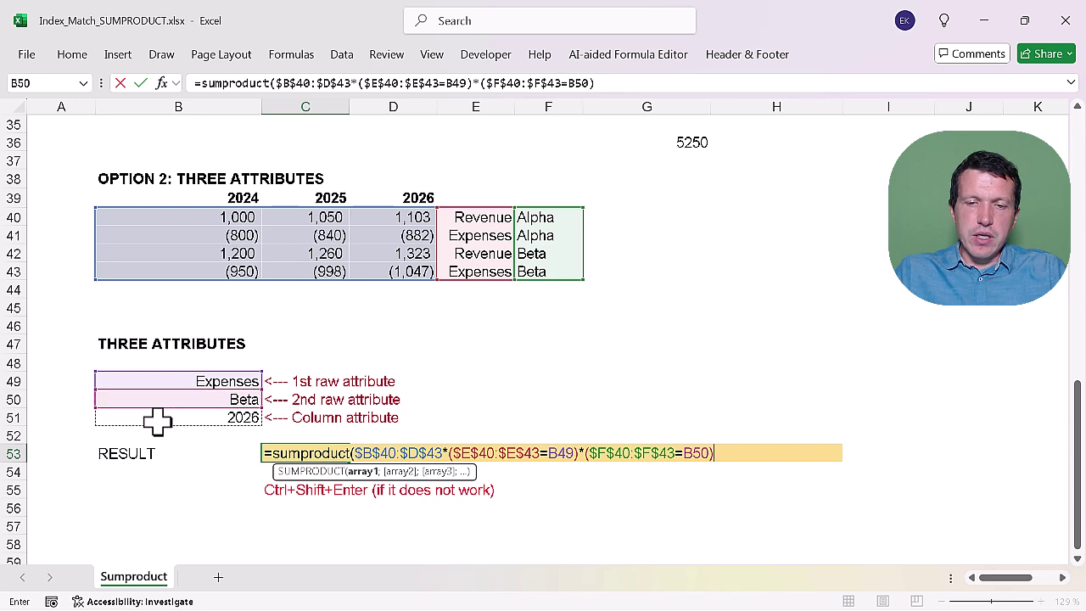
Multiply by the column condition ($B$39:$D$39=B51) and complete the SUMPRODUCT formula in C53.
text(*()
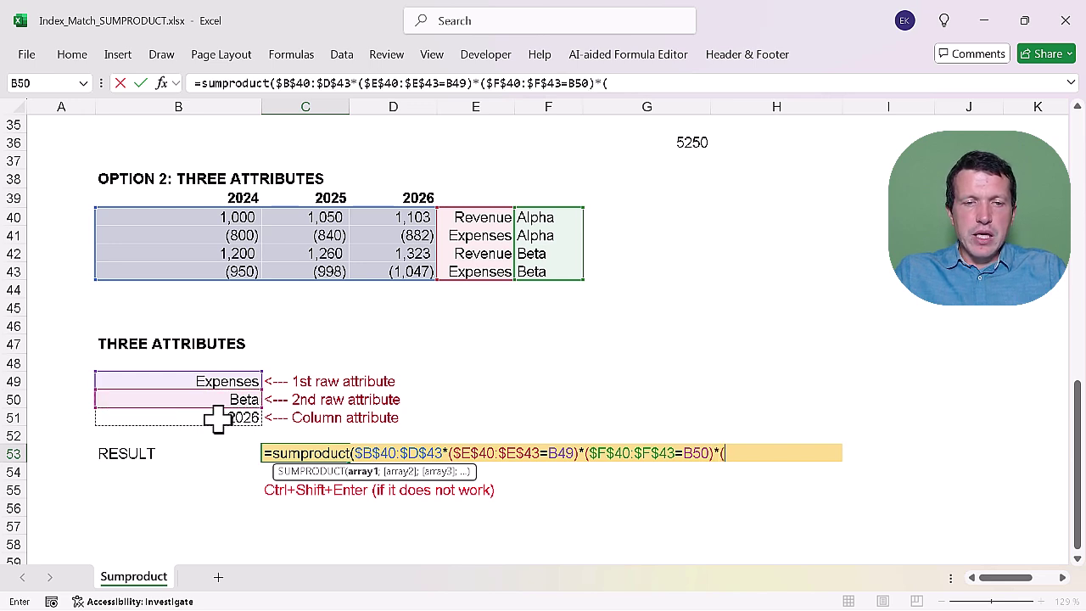
drag(235, 196, 388, 189)
key(F4)
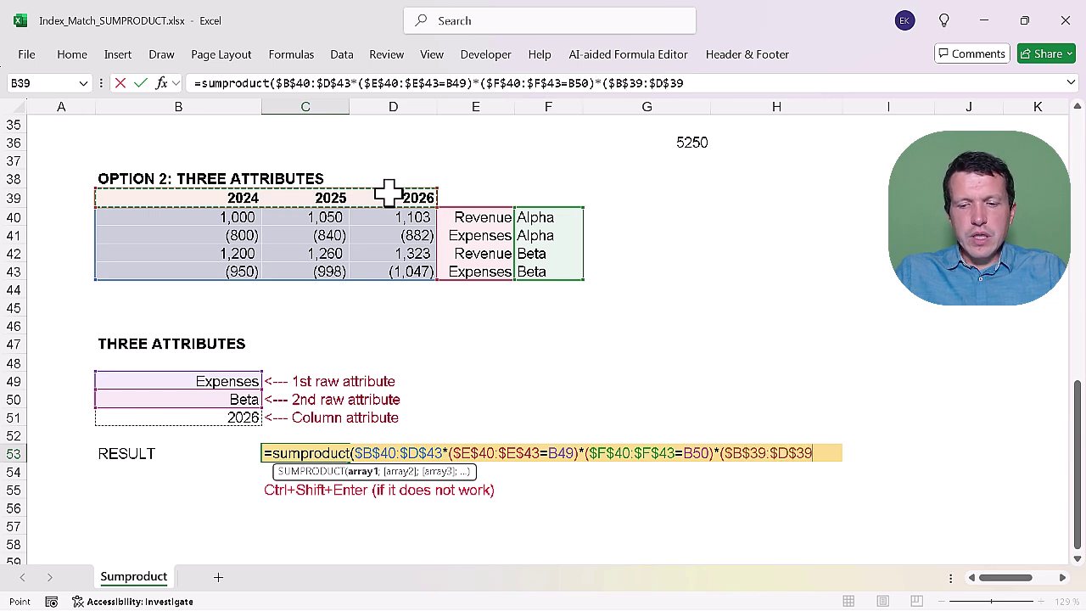
text(=)
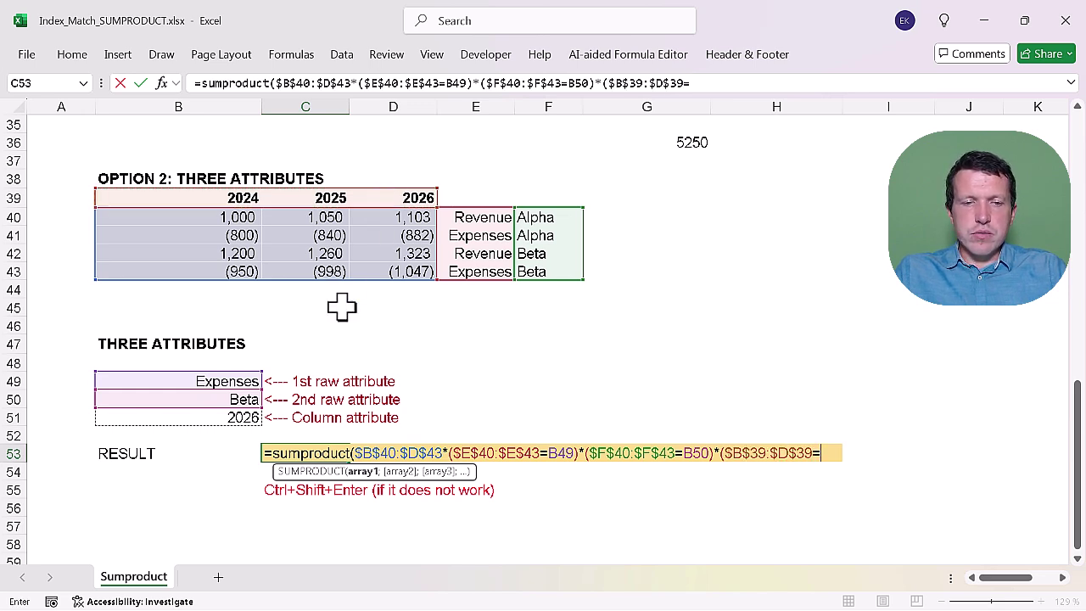
click(229, 414)
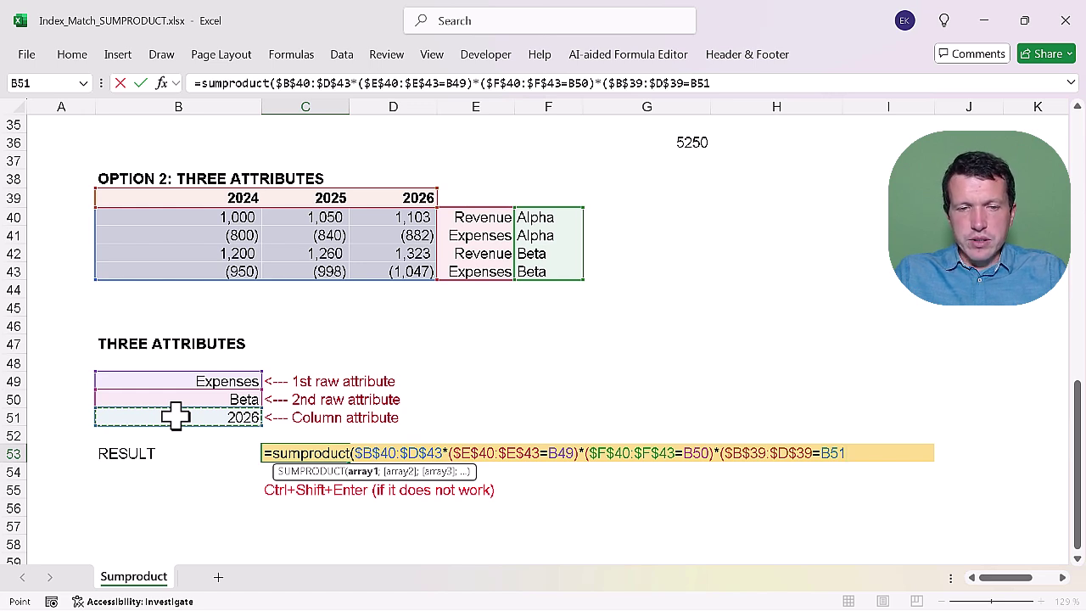
text()))
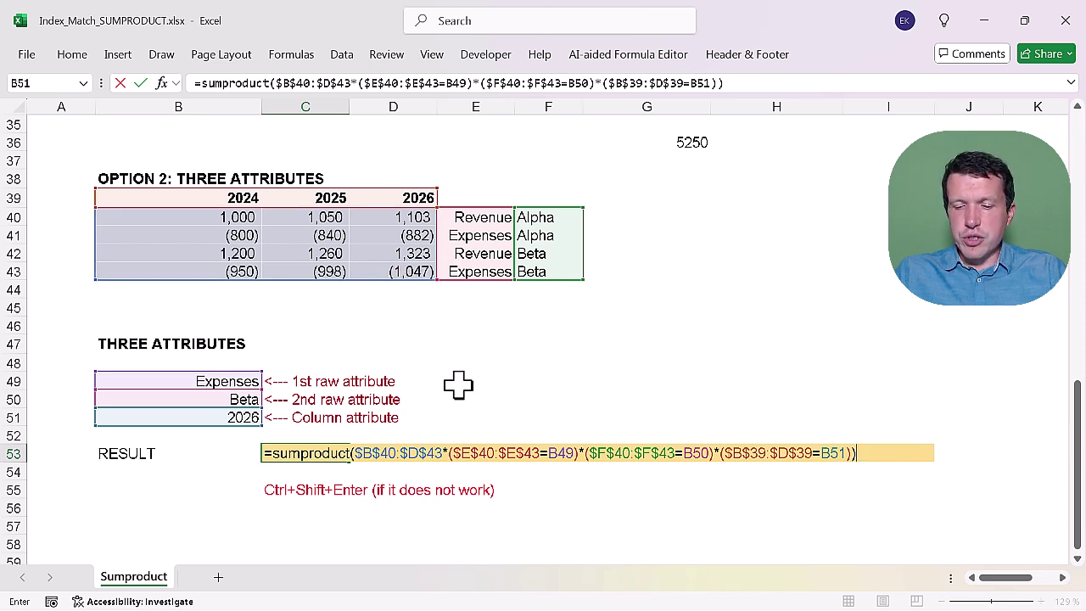
key(Return)
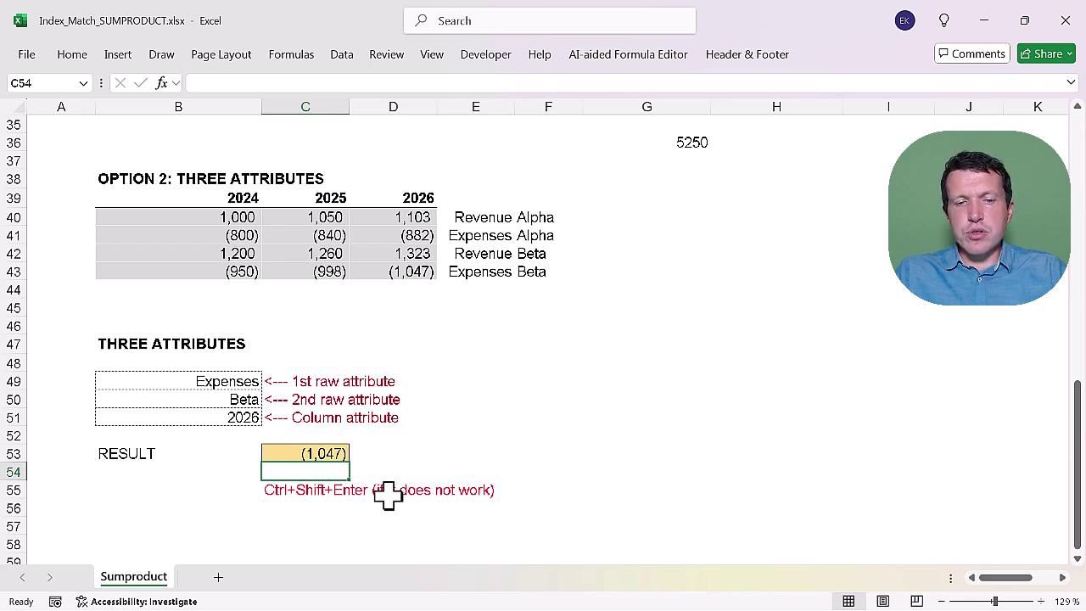
Examine the completed SUMPRODUCT formula in C53 with its referenced ranges, and the three lookup criteria in B49:B51.
click(292, 450)
double_click(292, 450)
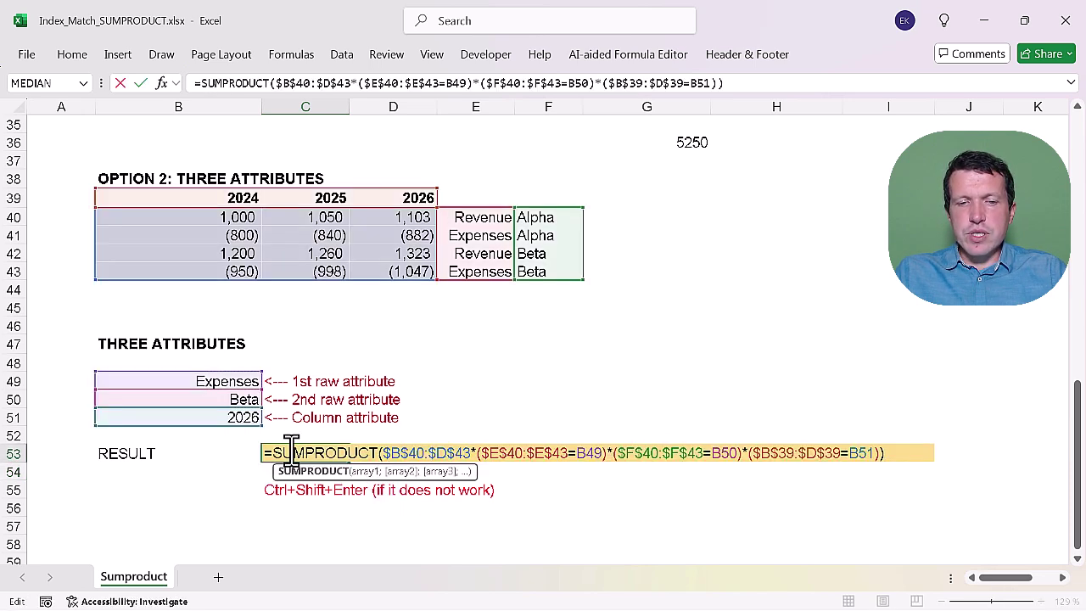
key(Return)
key(Up)
key(Left)
key(Up)
key(Up)
key(Up)
key(Up)
key(Down)
key(Down)
key(Down)
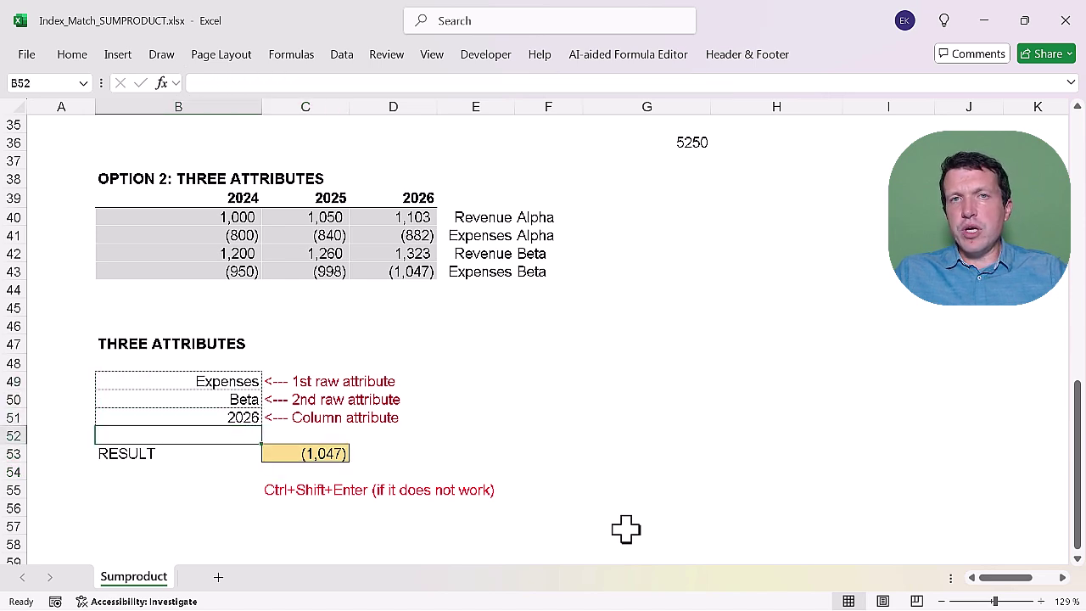